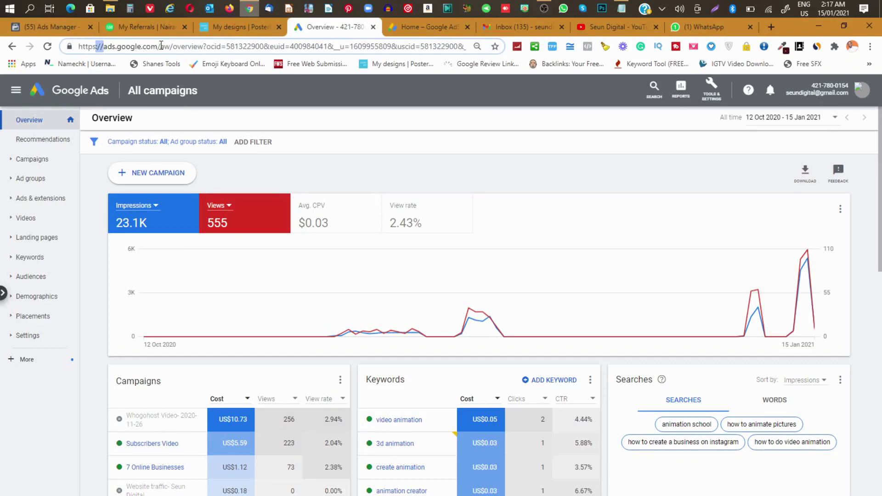
drag(158, 45, 107, 48)
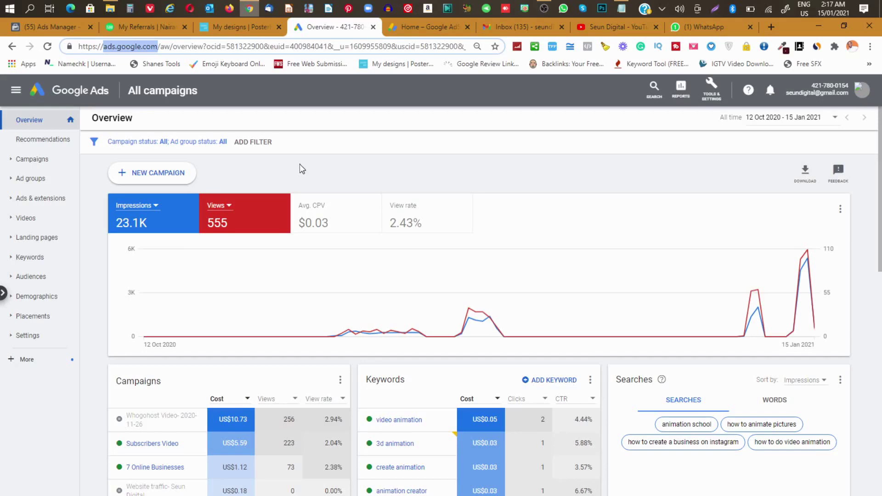
click(337, 173)
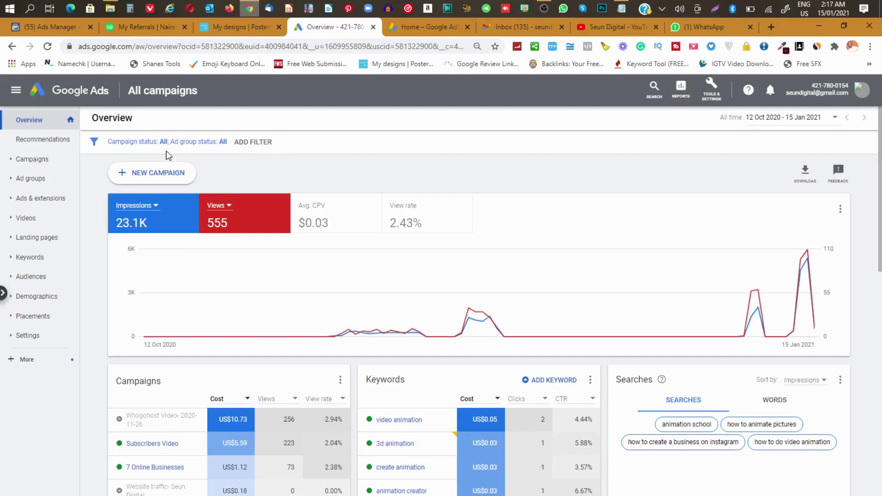
- Start a new campaign without a goal's guidance, using the Video type and the Custom video campaign subtype
click(164, 175)
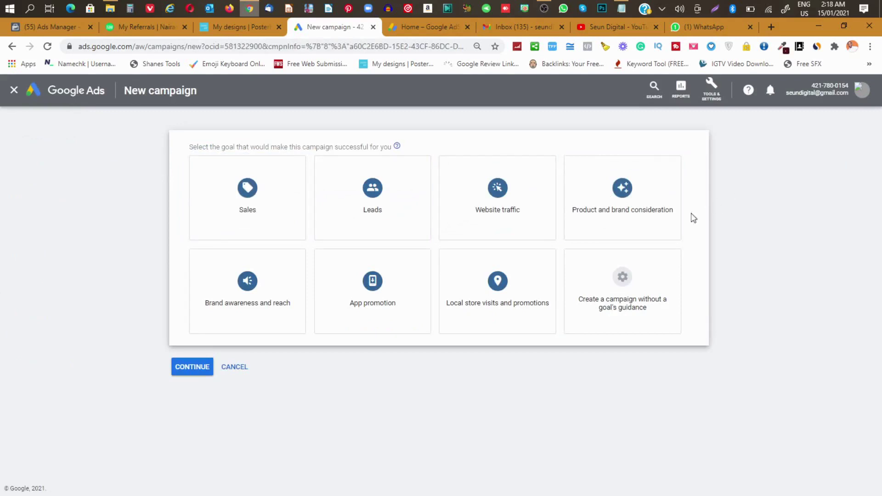
click(632, 284)
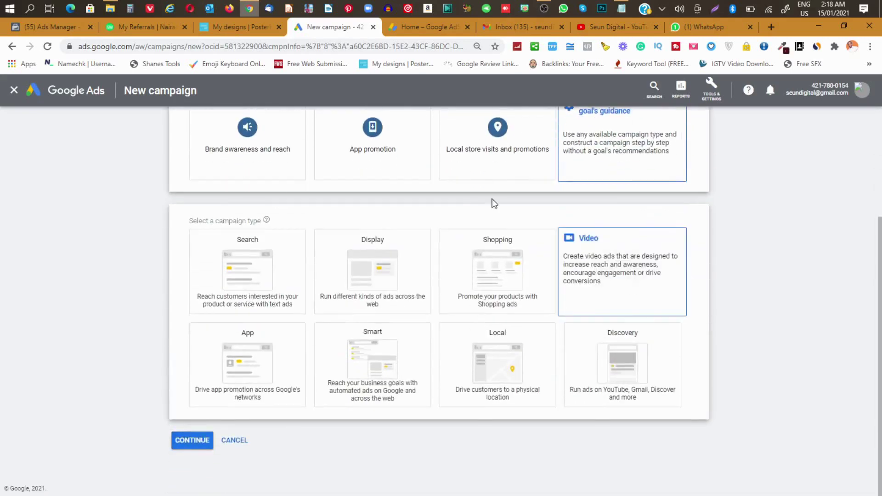
click(625, 270)
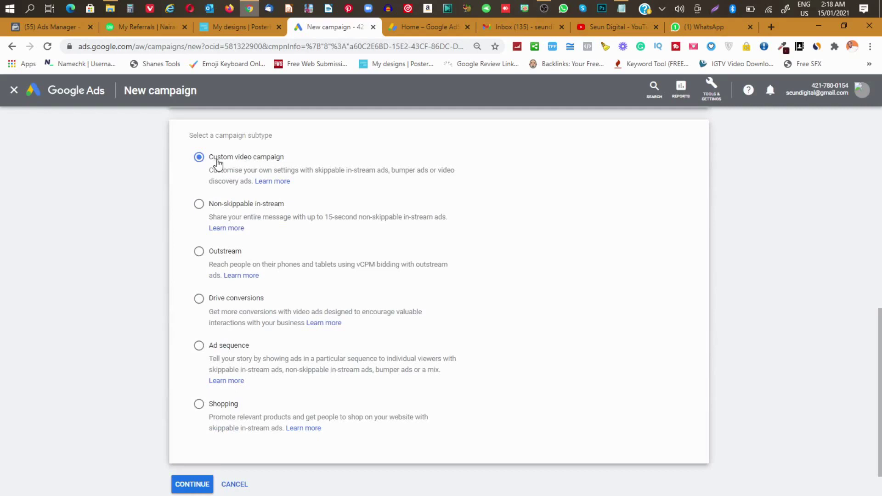
scroll(217, 164, down, 1)
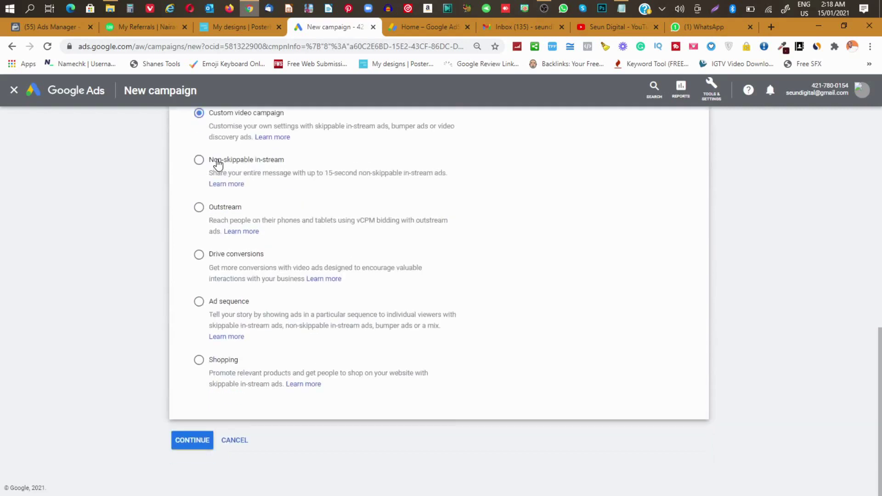
click(191, 442)
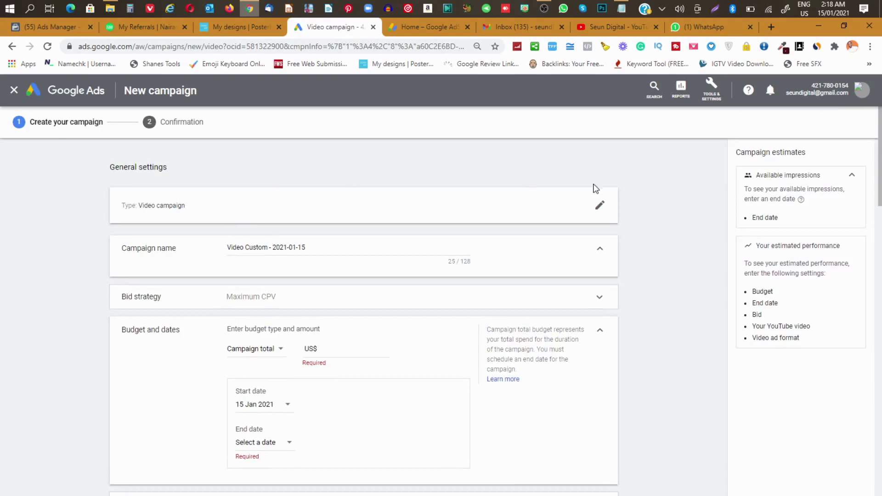
- Review the campaign's goal, type and subtype choices, and return to the general settings
click(599, 206)
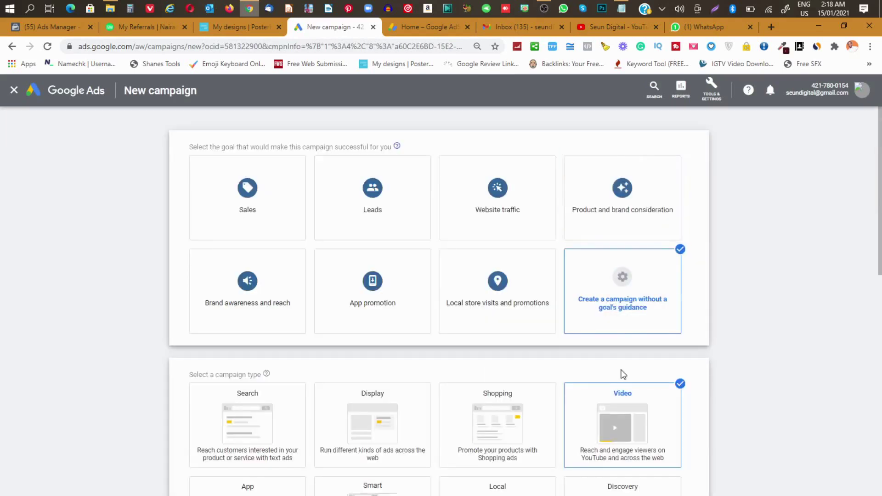
scroll(641, 426, down, 7)
scroll(640, 427, down, 4)
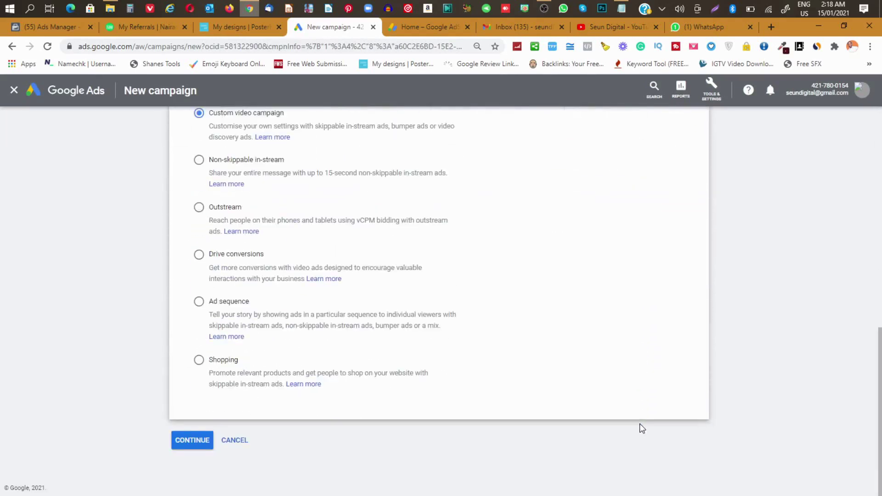
click(183, 443)
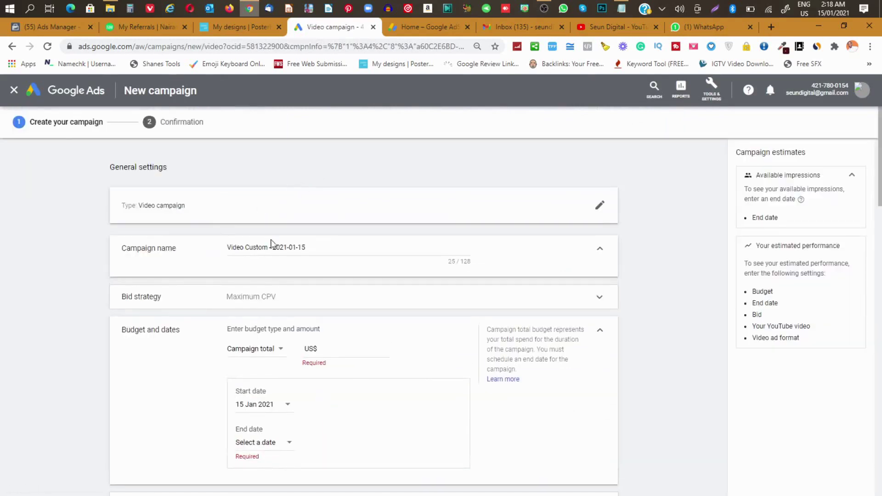
- Name the campaign "Daily Subscribers"
click(315, 247)
drag(314, 247, 129, 248)
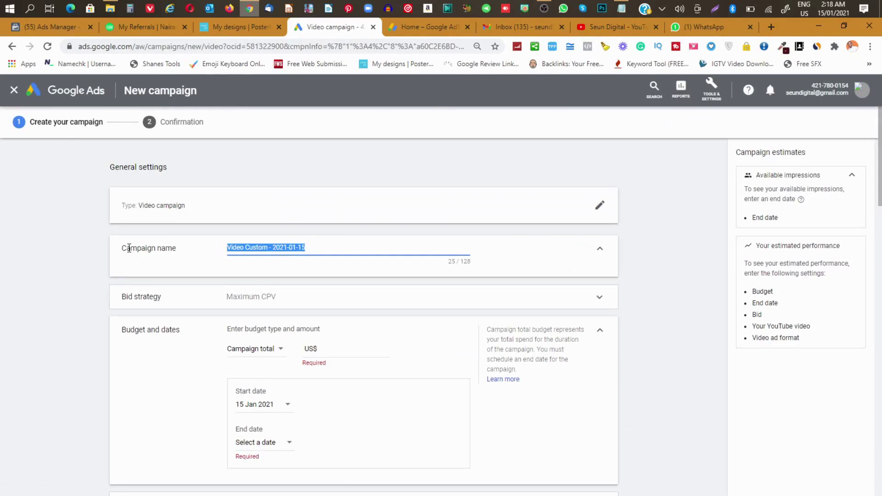
text(Sub)
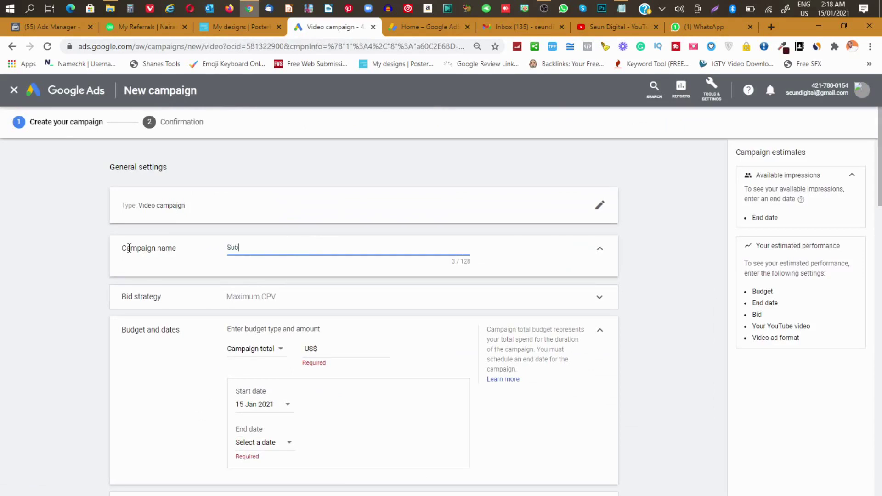
key(BackSpace)
key(BackSpace)
key(BackSpace)
text(Daily Subscribers)
- Expand the bid strategy settings and set a daily campaign budget of US$1.00
scroll(361, 282, down, 1)
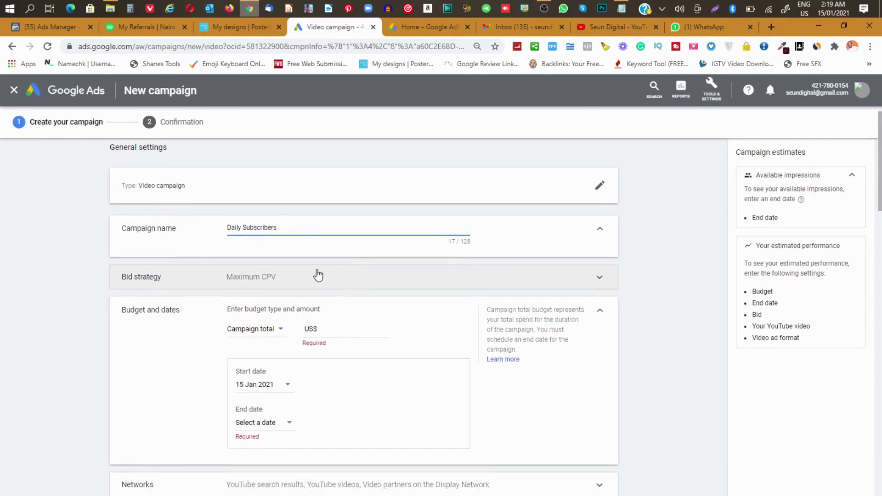
click(266, 276)
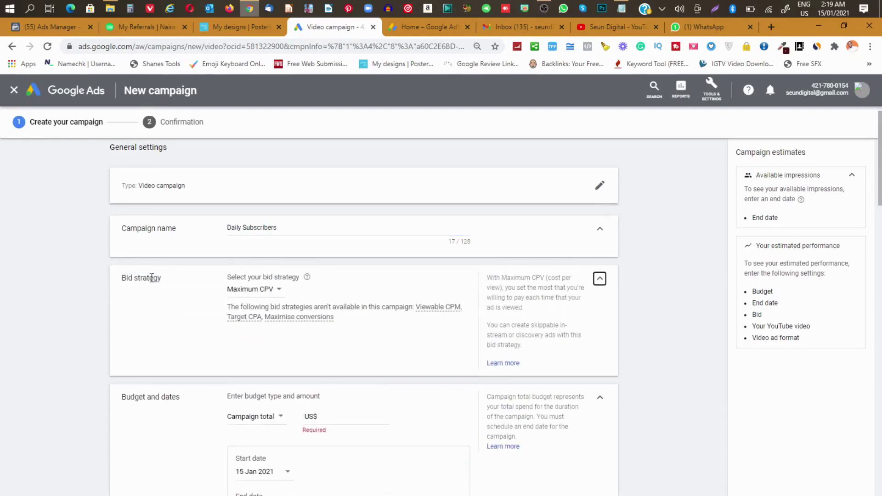
scroll(256, 264, down, 2)
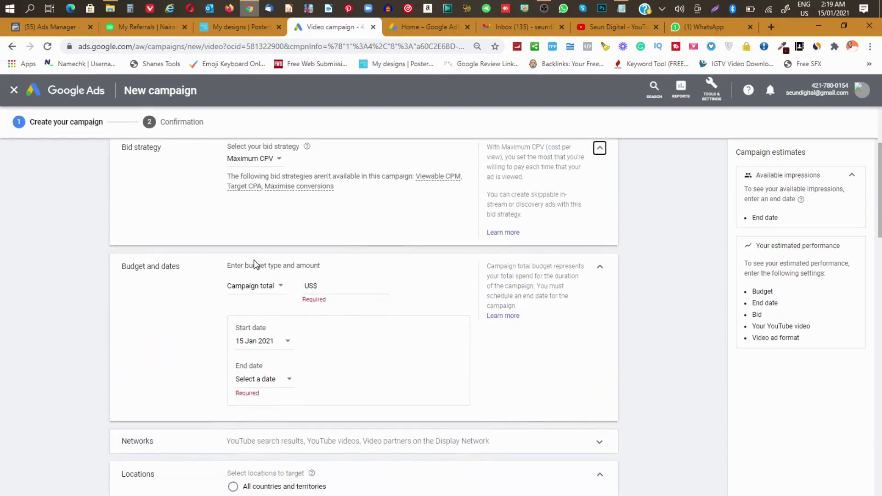
click(248, 288)
click(249, 297)
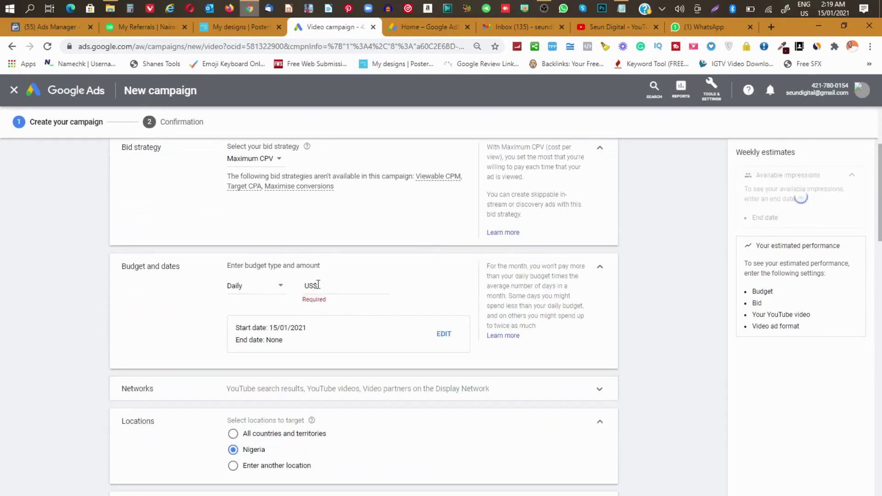
click(333, 285)
text(1.00)
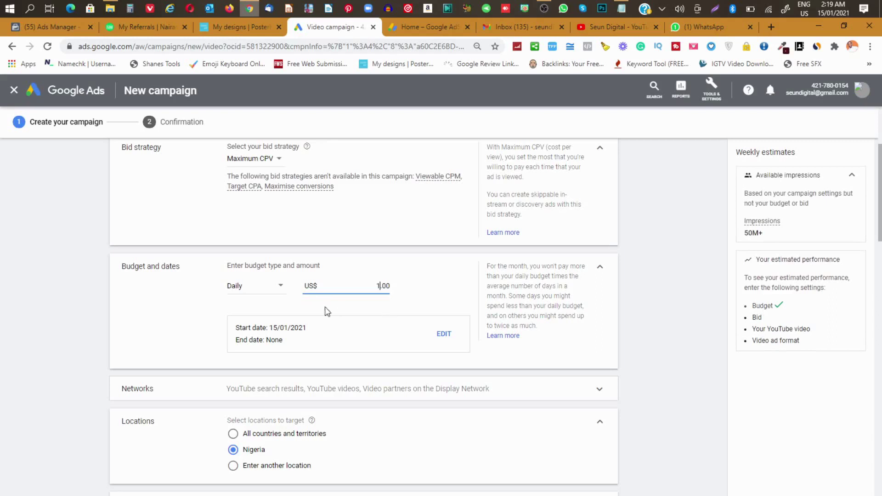
- Open the campaign dates for editing, try the option for a specific end date, and switch back to None
scroll(286, 337, down, 1)
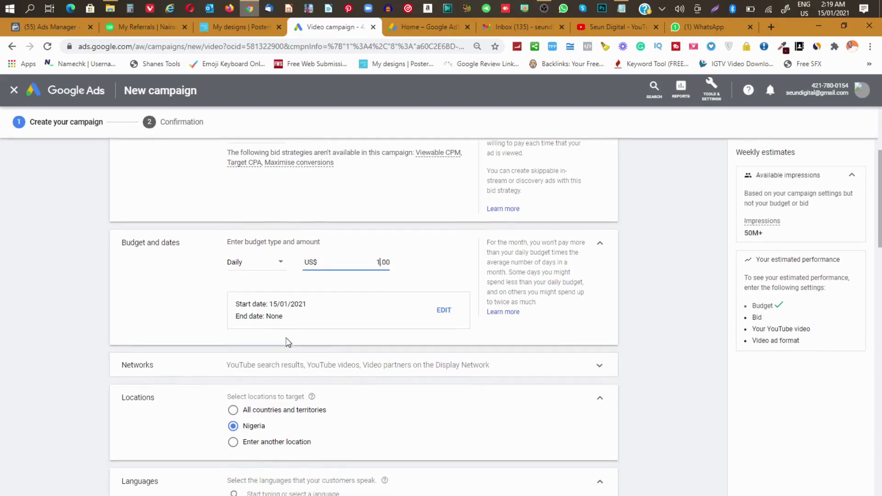
click(444, 314)
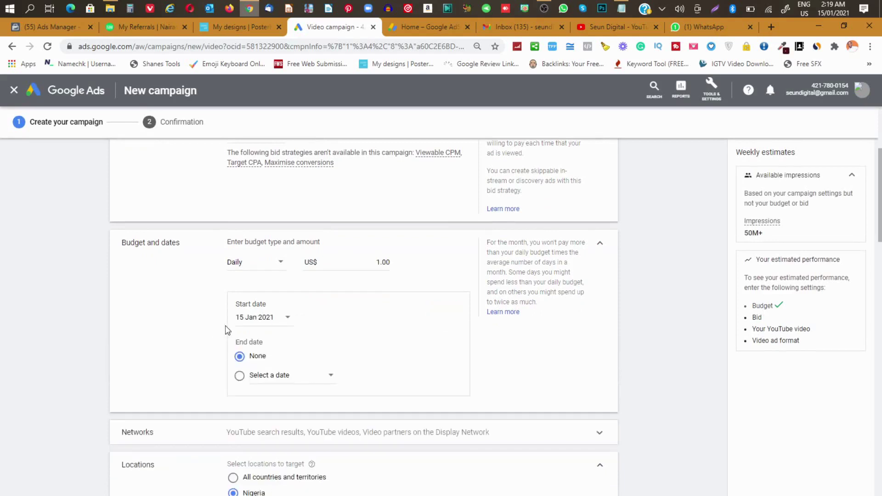
click(239, 375)
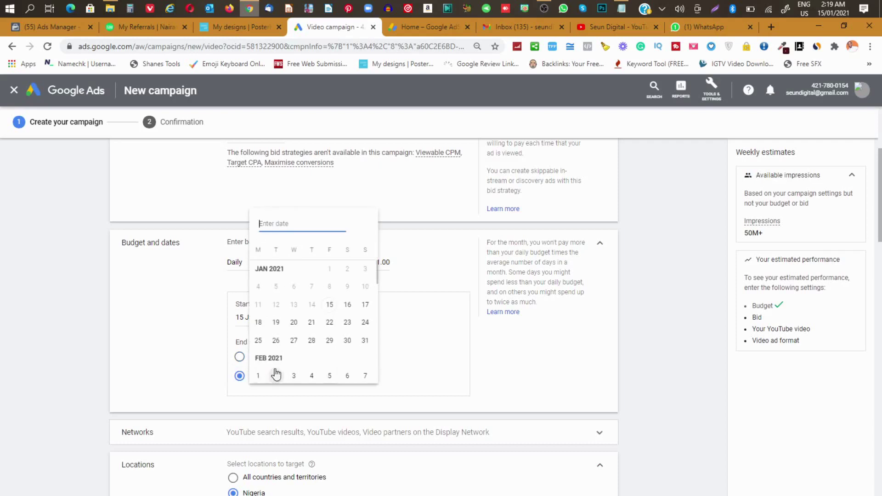
click(239, 358)
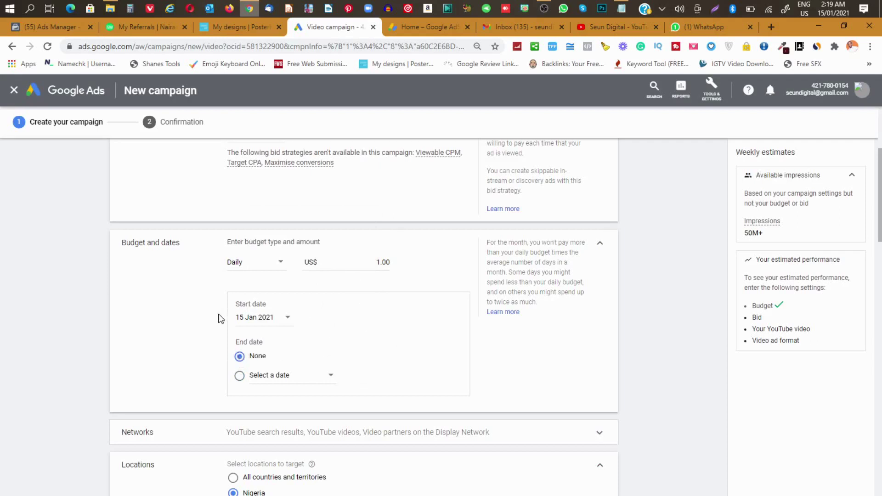
- Limit the campaign's networks to YouTube search results by excluding YouTube videos and video partners on the Display Network
scroll(219, 318, down, 2)
scroll(219, 317, down, 1)
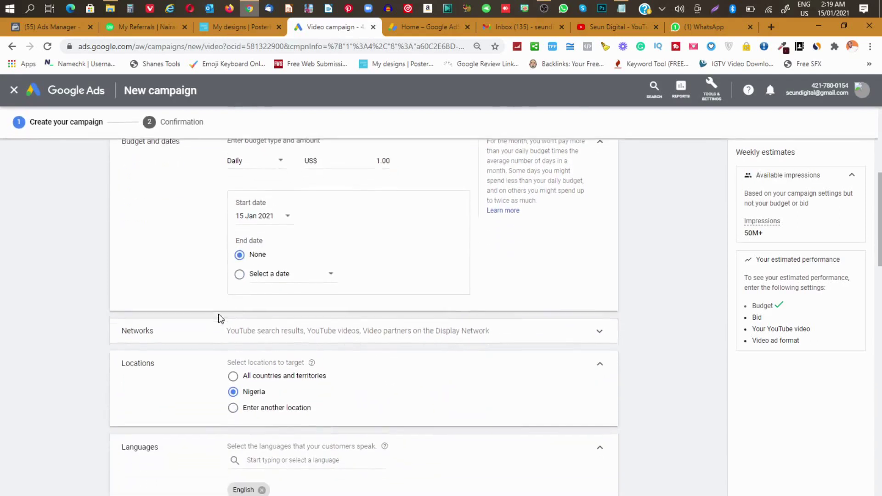
scroll(305, 274, down, 1)
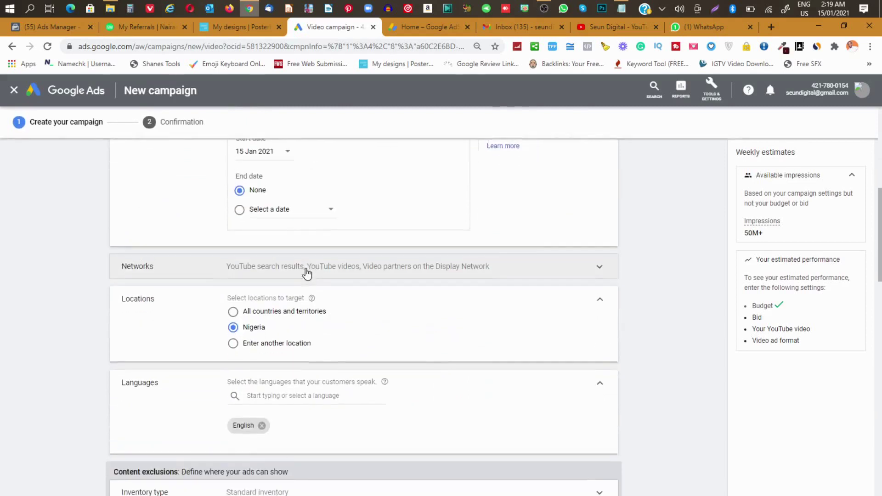
click(374, 263)
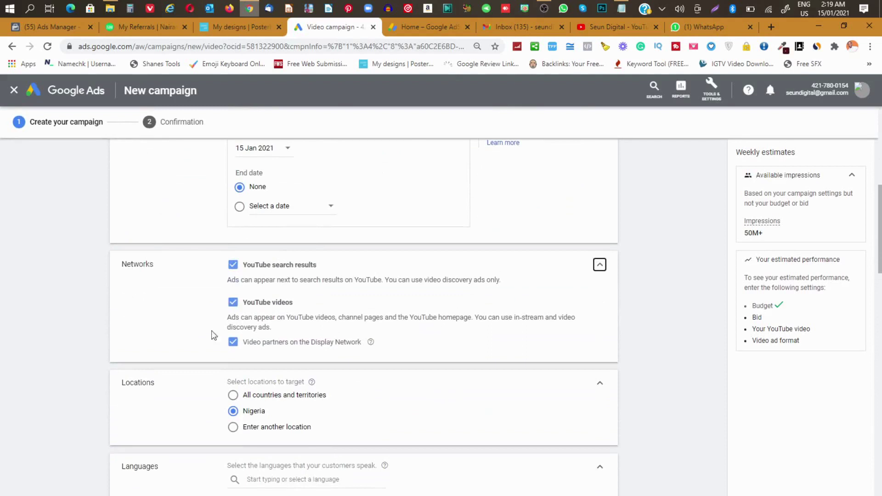
click(232, 342)
click(234, 303)
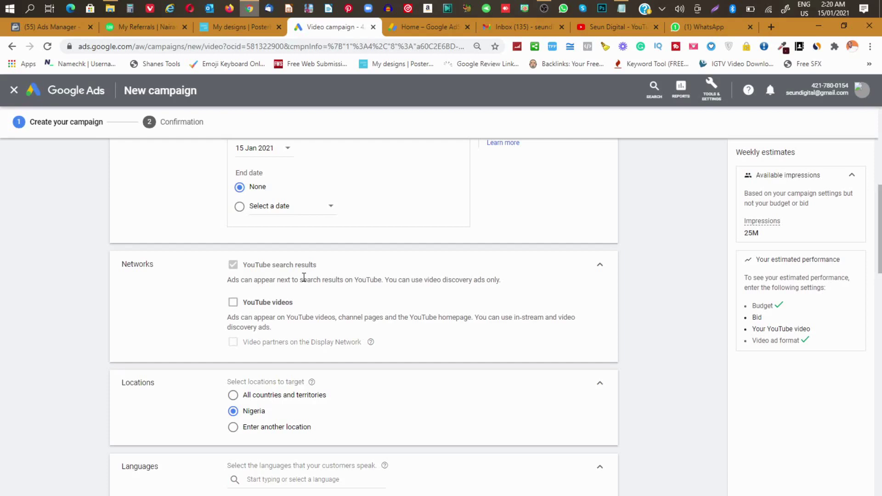
- Review the campaign's location, language and inventory type settings
scroll(338, 299, down, 2)
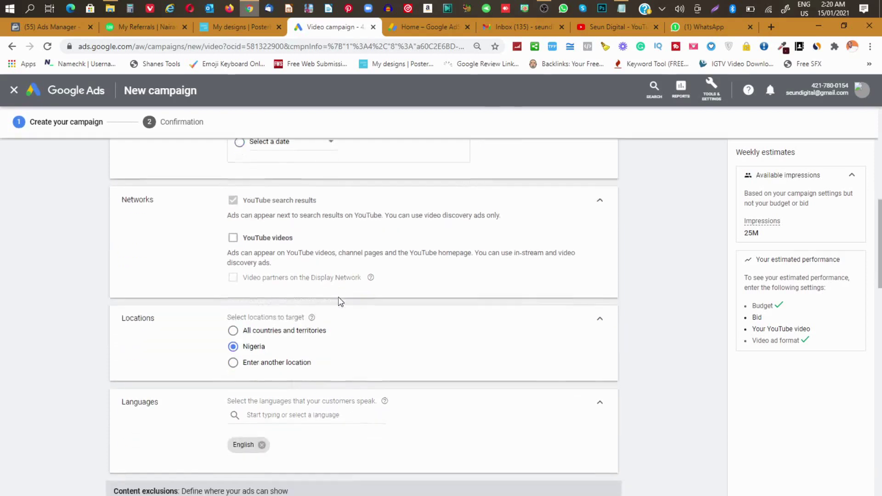
scroll(307, 315, down, 2)
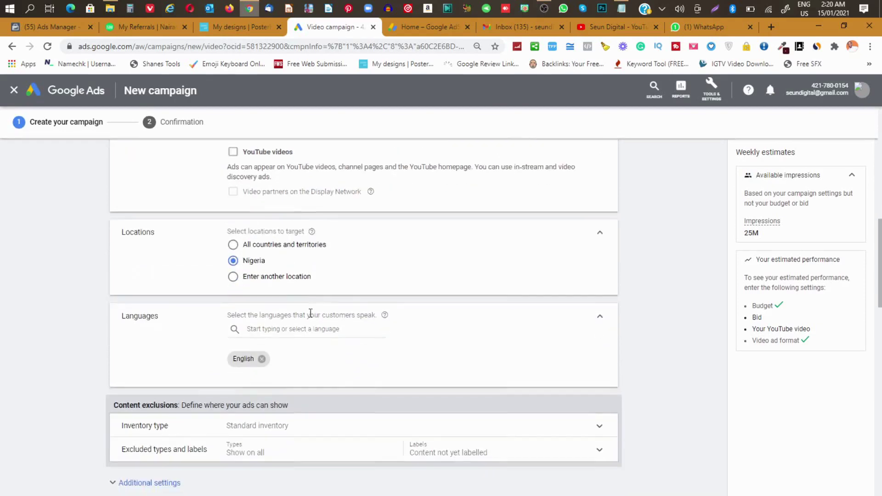
scroll(258, 331, down, 2)
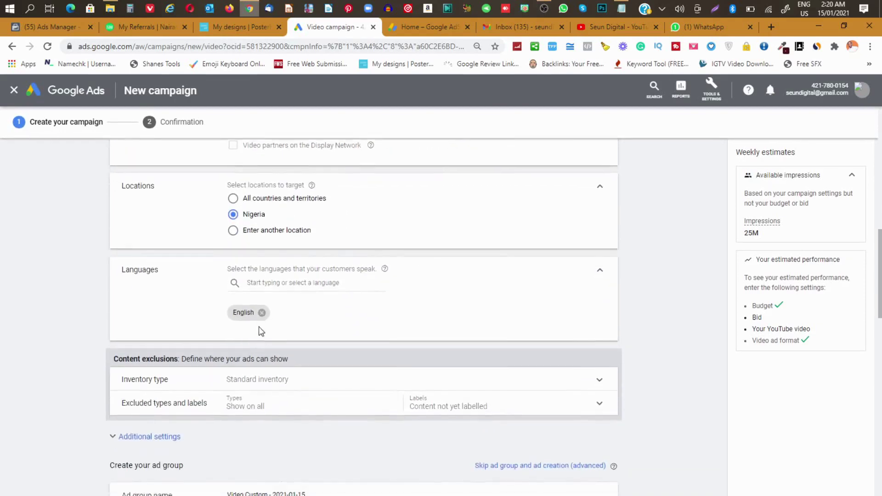
scroll(305, 324, down, 1)
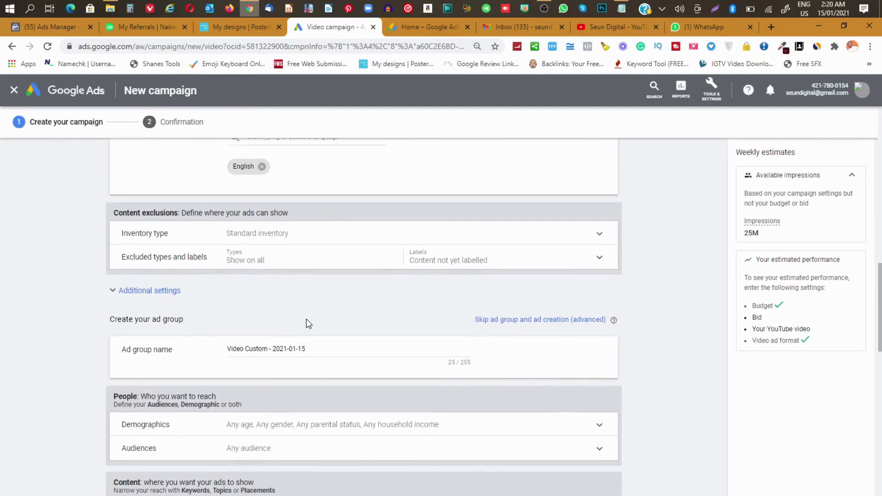
click(256, 232)
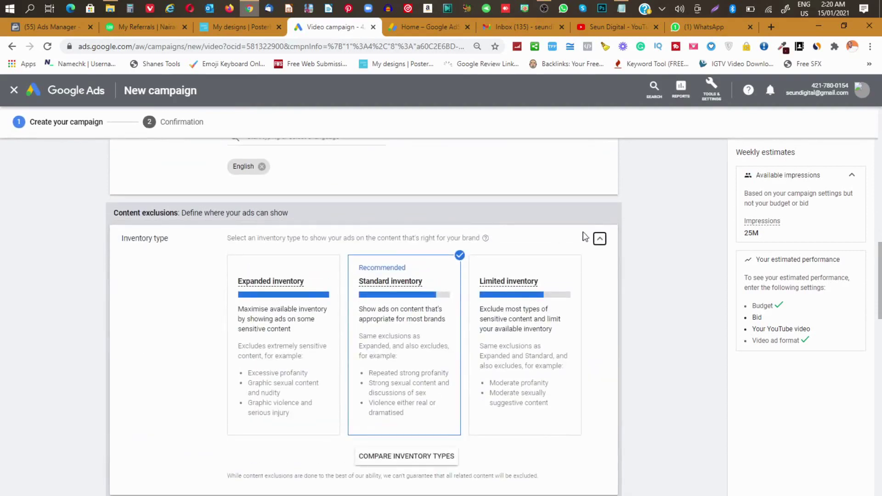
click(599, 239)
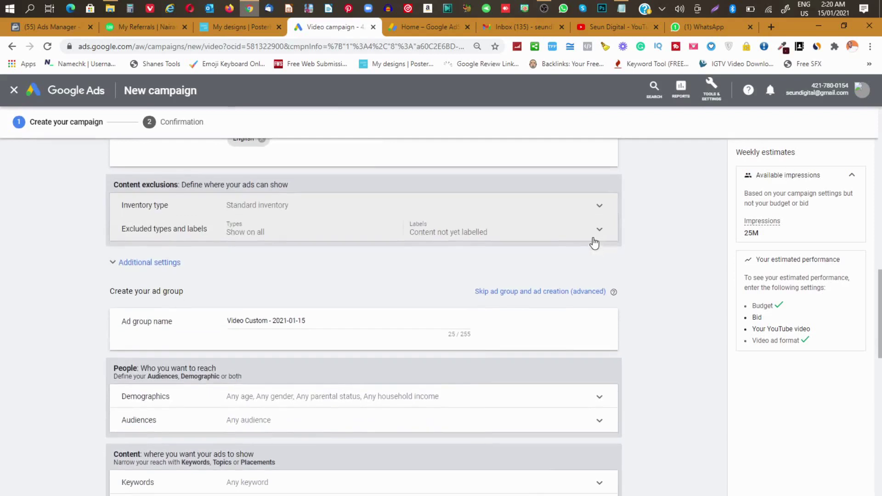
- Name the ad group "Daily Subscribers"
scroll(415, 233, down, 2)
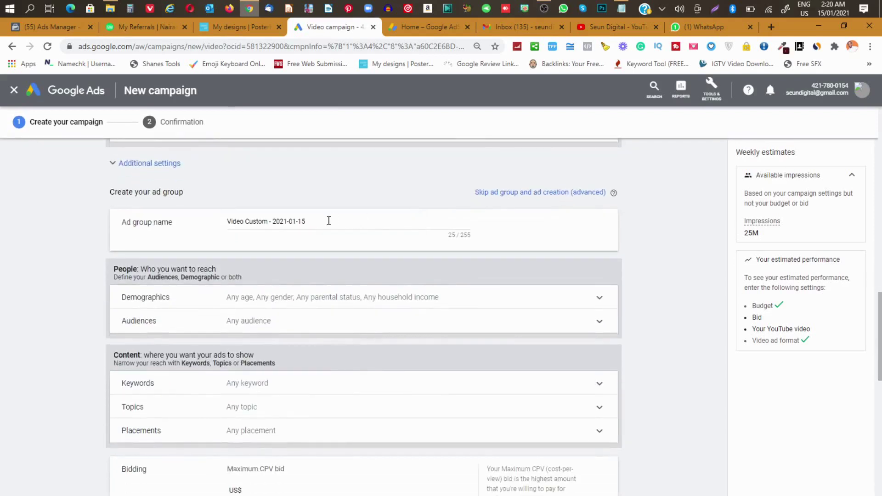
drag(349, 221, 116, 233)
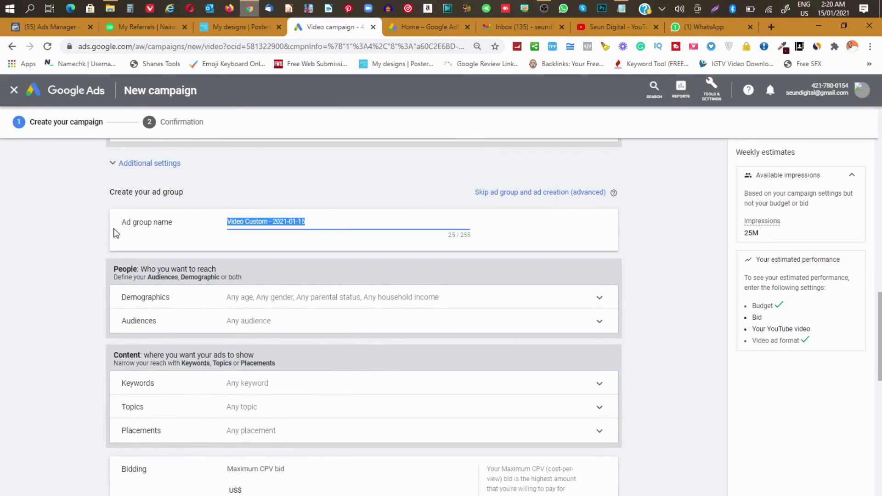
text(Daily S)
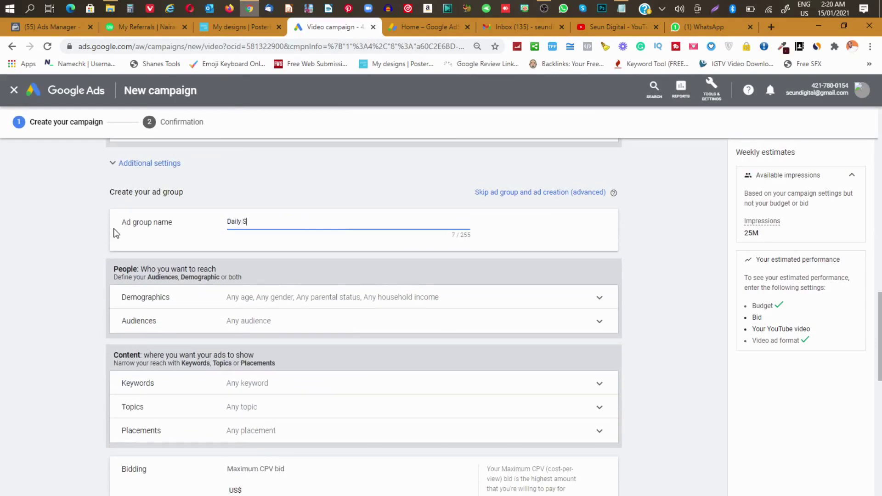
text(ubscribers)
scroll(277, 260, down, 2)
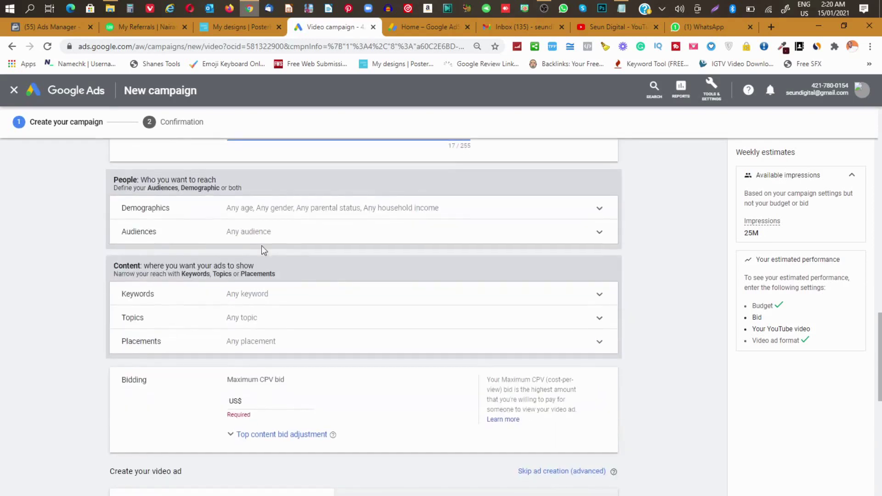
- Check the demographic targeting options and enter the ad group's keyword list, one per line, from "online business" and "digital marketing" through "passive income online"
click(272, 214)
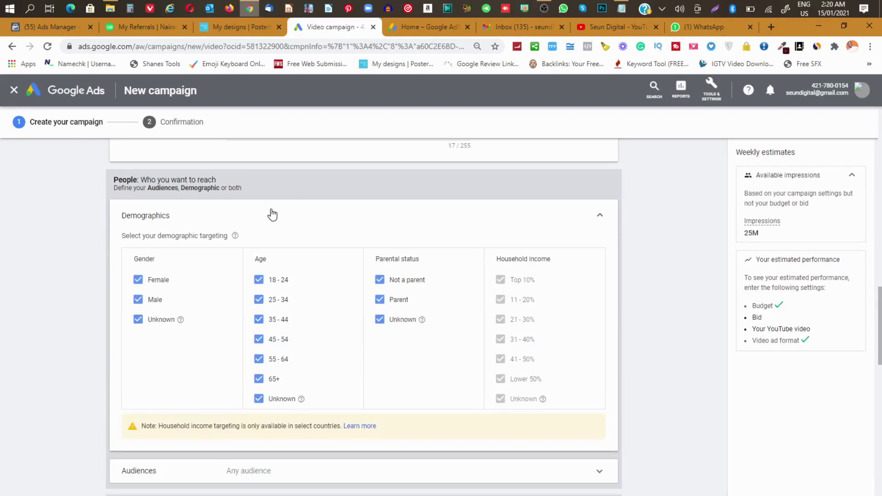
click(600, 218)
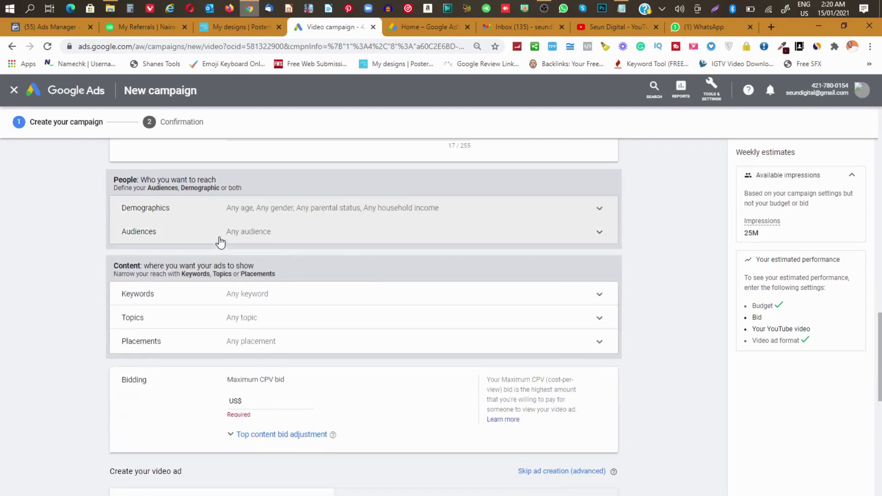
click(266, 297)
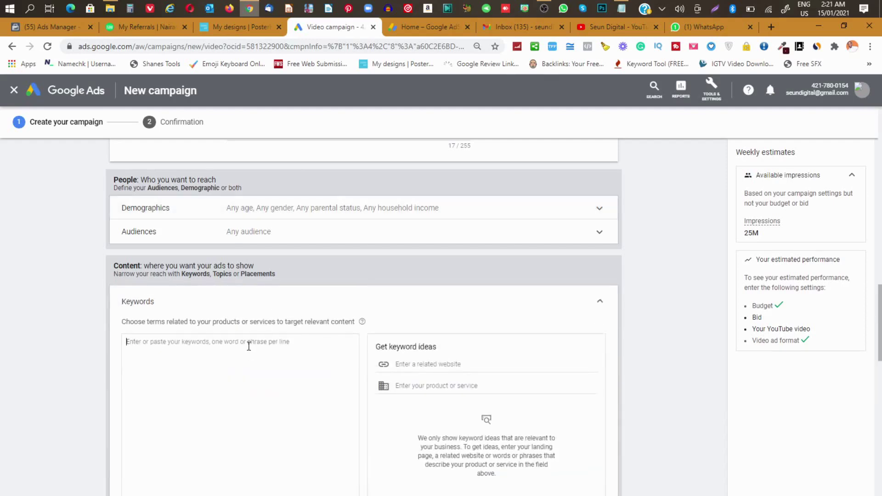
text(online business digital marketing making money from home money from youtube making money in nigeria business news Nigerian businessmen aliko dangote femi otedola social media marketing influencers social media agency online money making dan lock grant cardone robert kiyosaki rey dailo success insider ALUX.COM richdad poordad affiliate marketing passive income online)
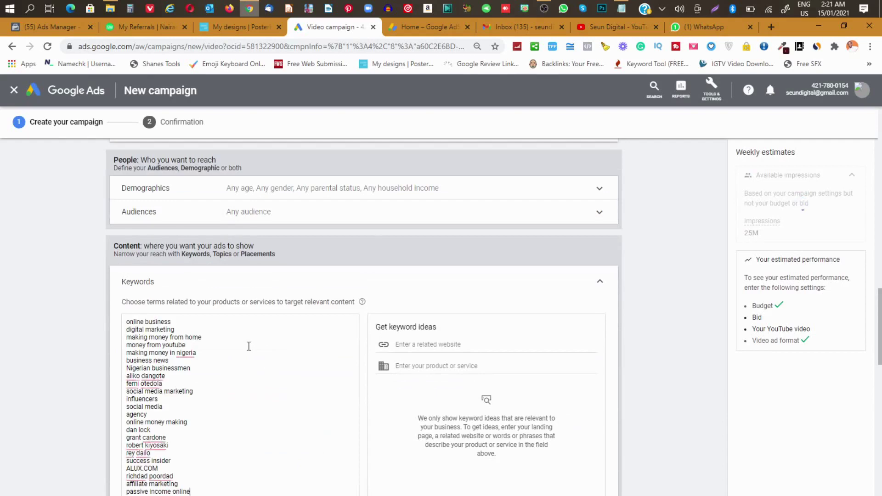
scroll(248, 346, down, 3)
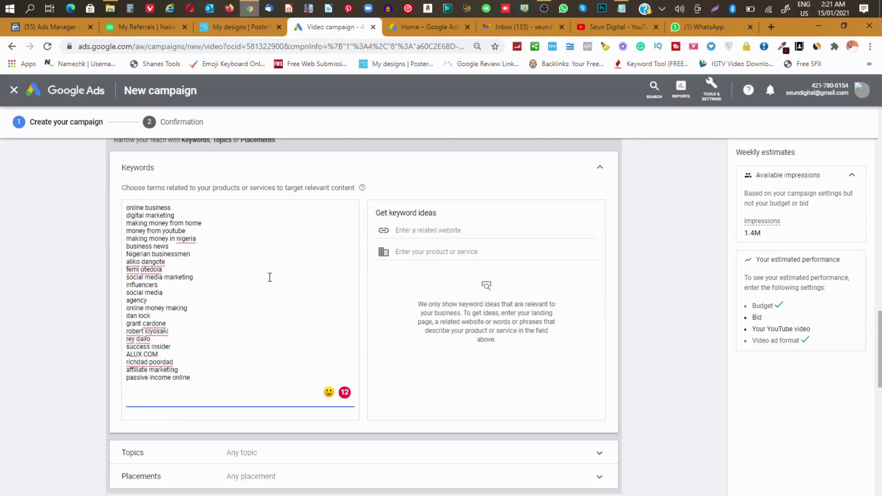
scroll(270, 277, up, 1)
scroll(270, 277, up, 3)
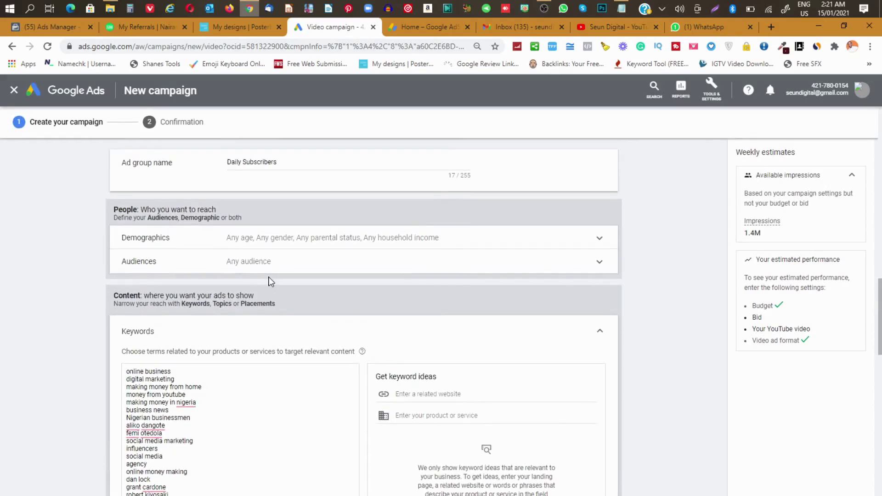
scroll(269, 277, down, 4)
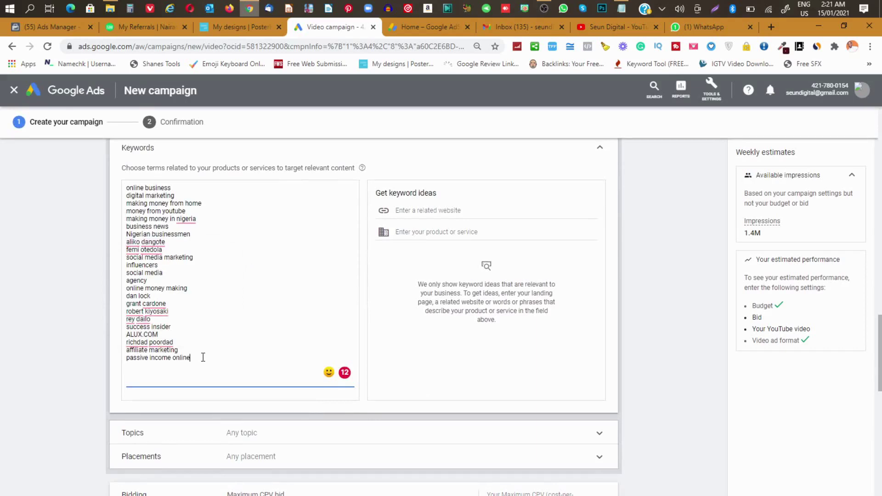
- Review the placement targeting options for the ad group without selecting any placement
scroll(202, 357, down, 3)
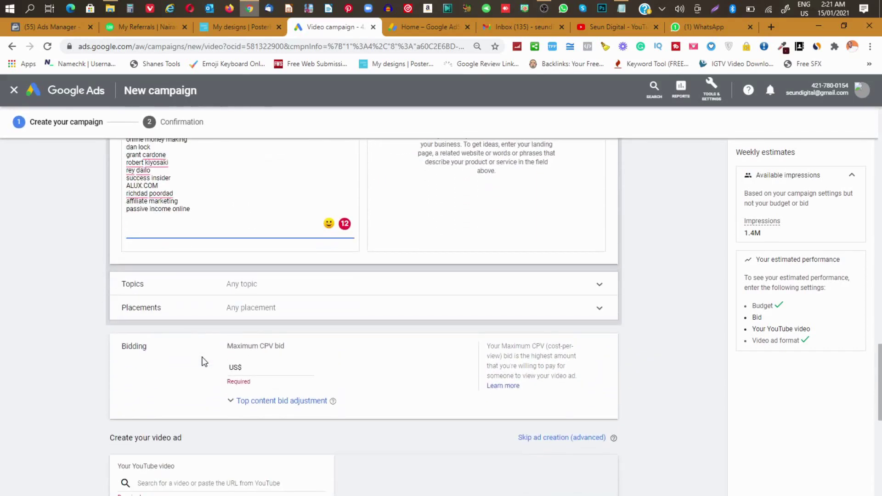
scroll(230, 304, down, 1)
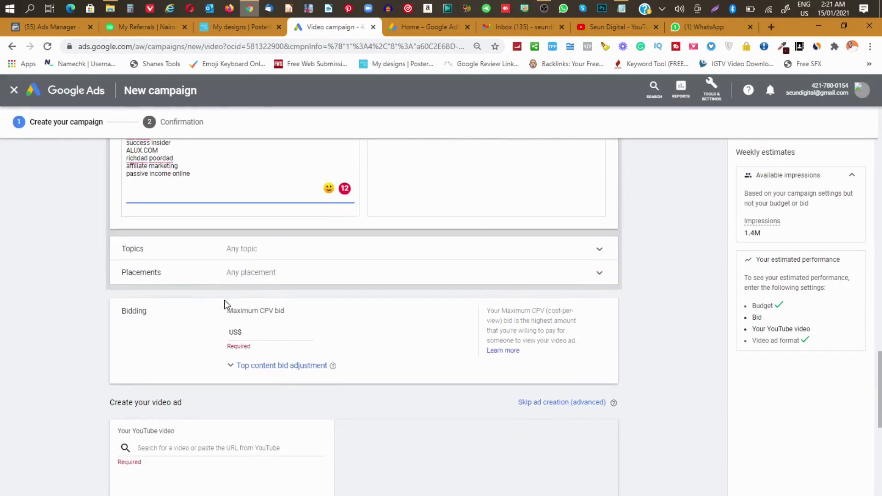
scroll(225, 301, down, 1)
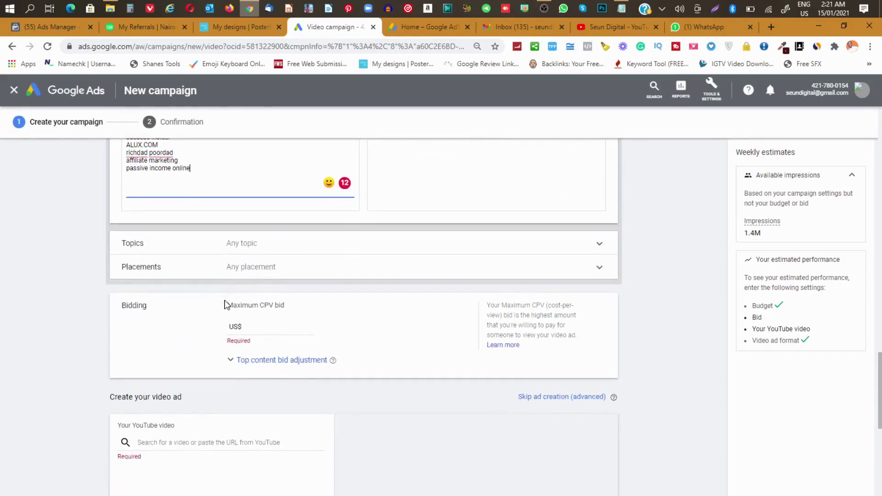
click(274, 271)
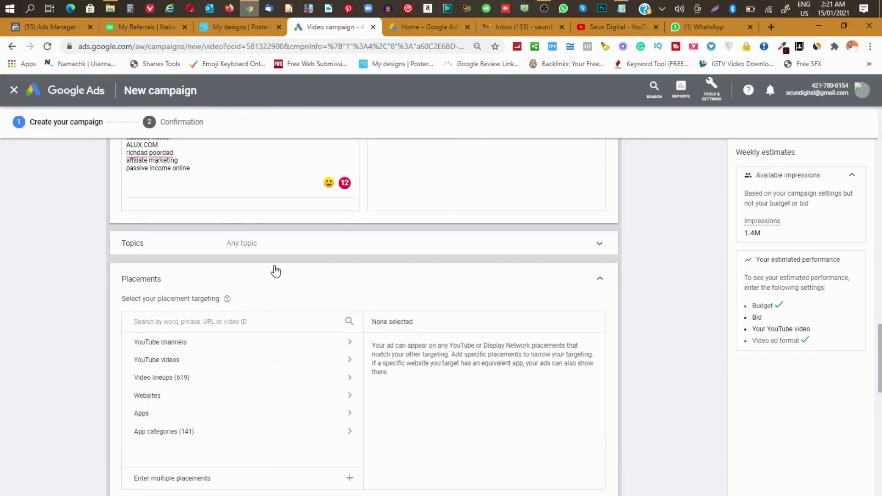
click(598, 280)
- Set the maximum CPV bid to US$0.05
scroll(429, 290, down, 1)
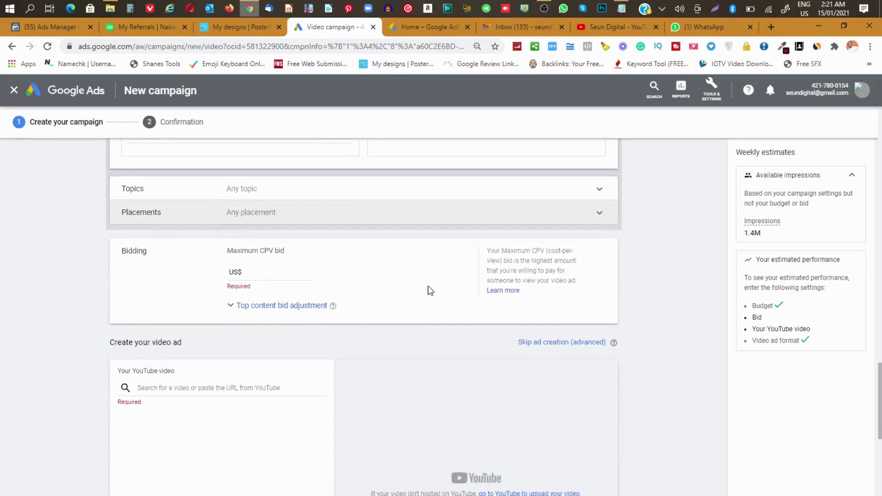
click(253, 273)
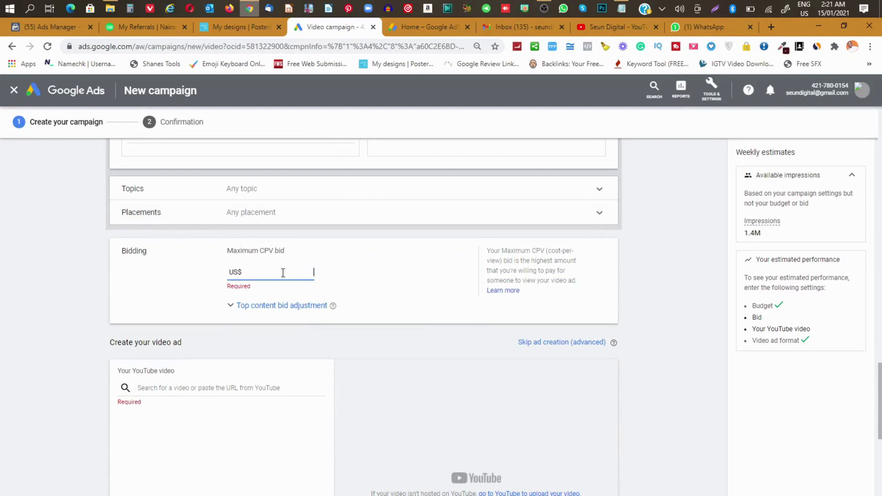
text(0.00)
key(BackSpace)
text(5)
click(423, 278)
scroll(423, 278, down, 1)
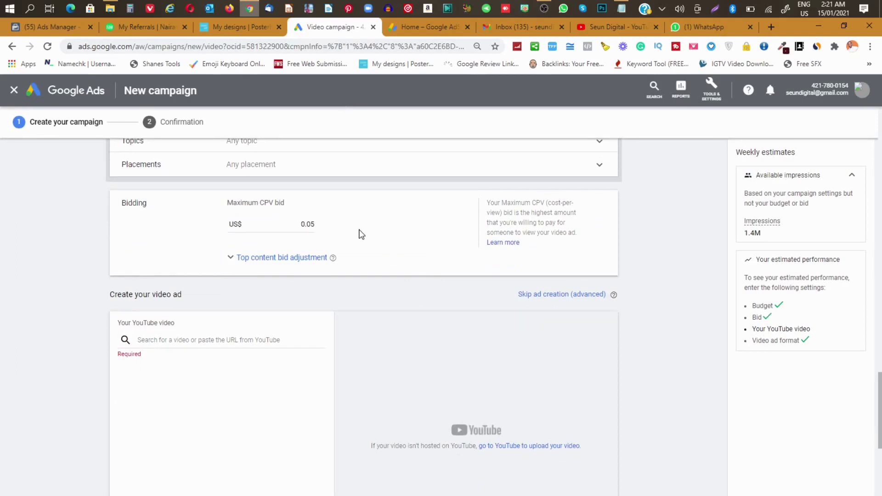
- Copy the link of the "DO THIS TO MAKE DAILY MONEY" video from the YouTube channel and select it as the Google Ads video
scroll(361, 234, down, 1)
click(231, 293)
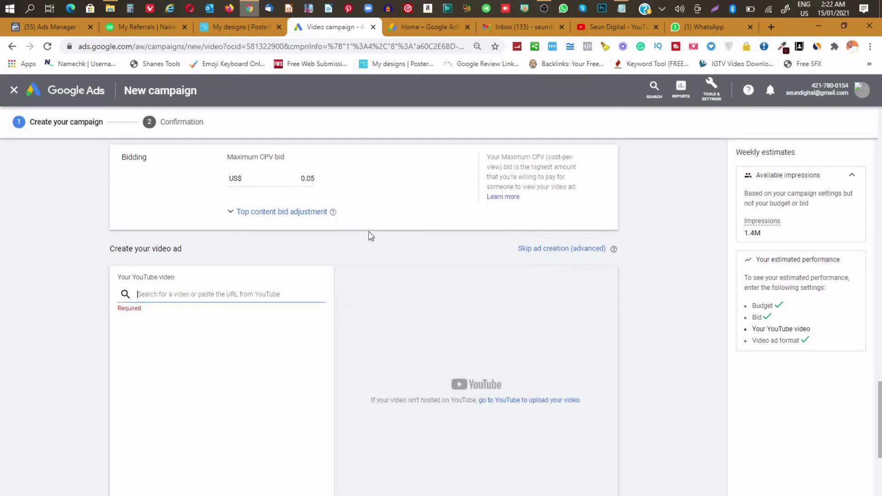
click(608, 27)
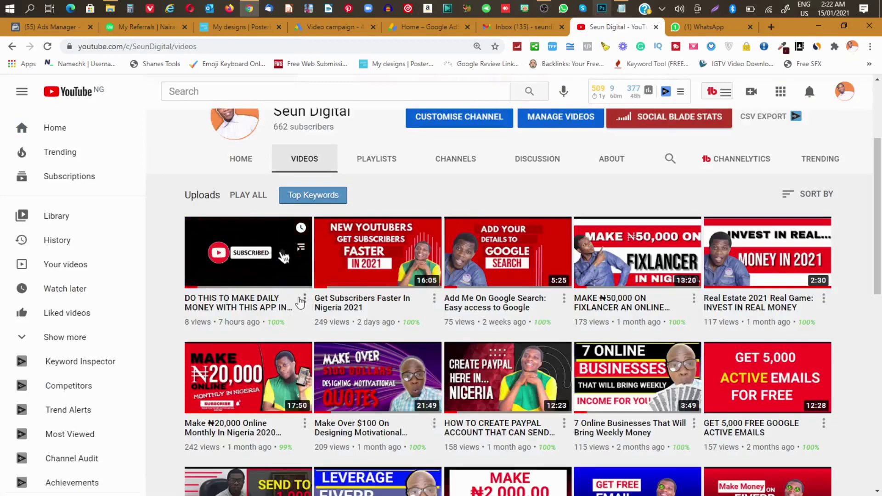
right_click(245, 297)
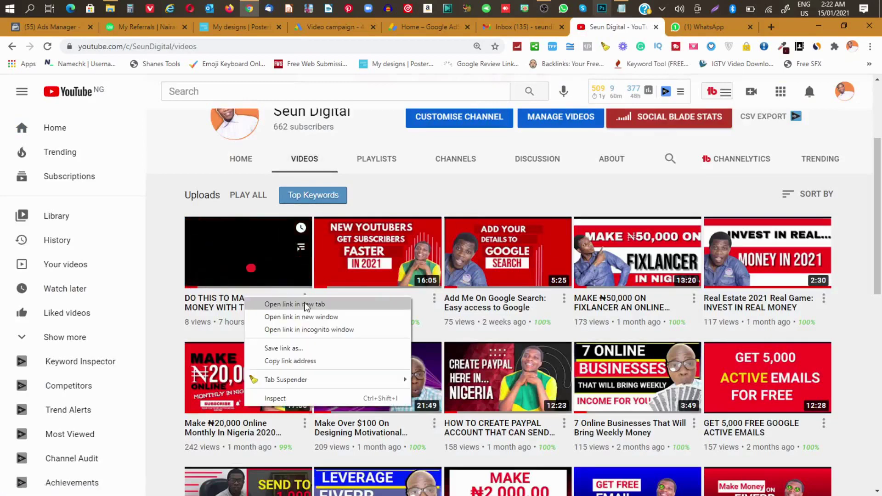
click(291, 362)
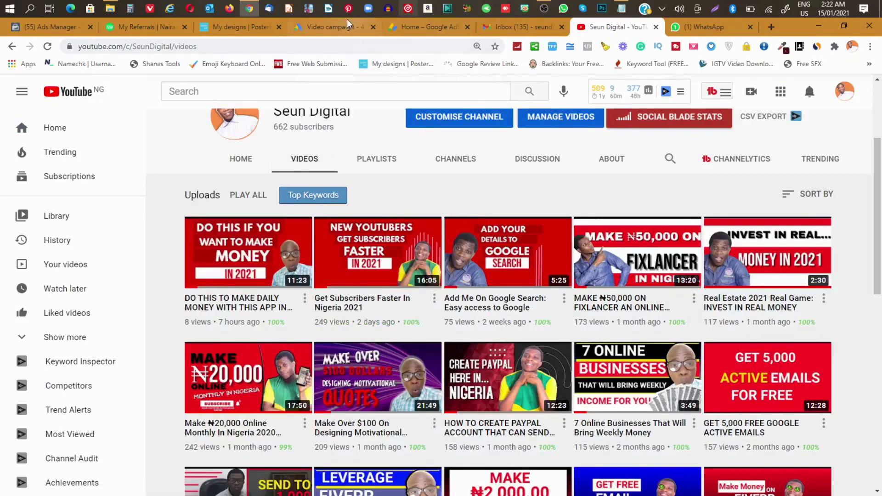
click(321, 24)
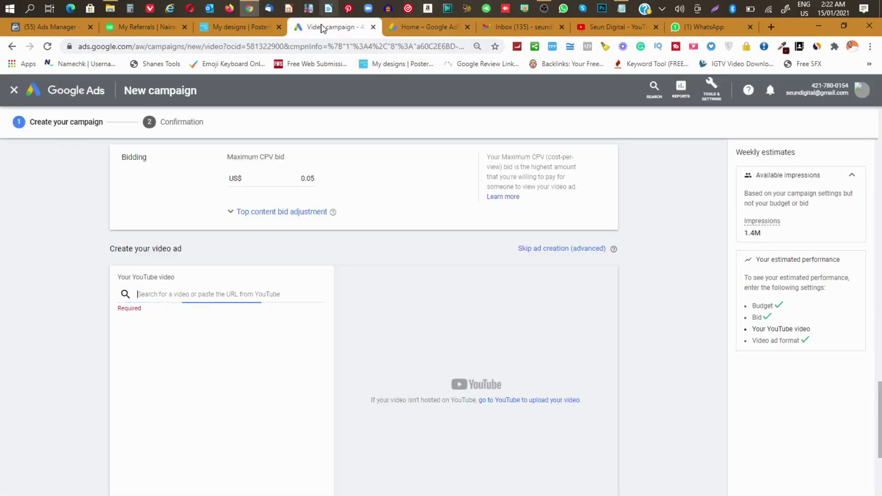
key(ctrl+v)
click(223, 313)
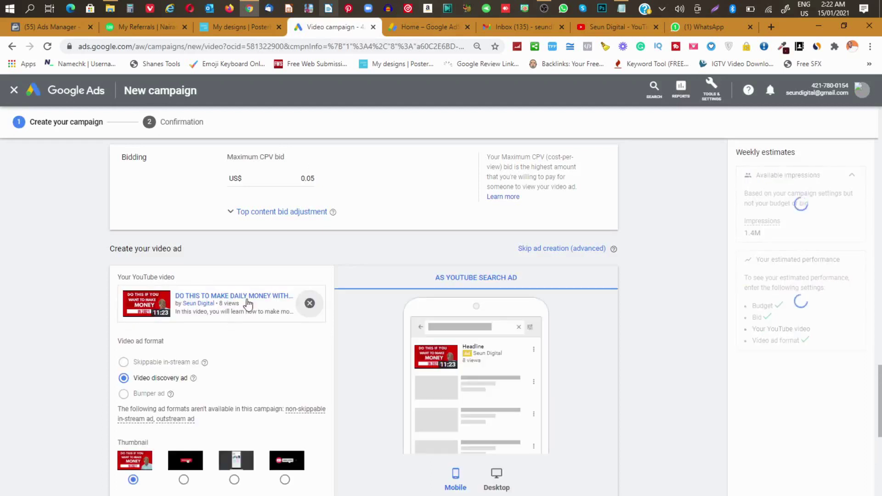
- Enter the video discovery ad's headline "Make With This App In 2021"
scroll(299, 285, down, 1)
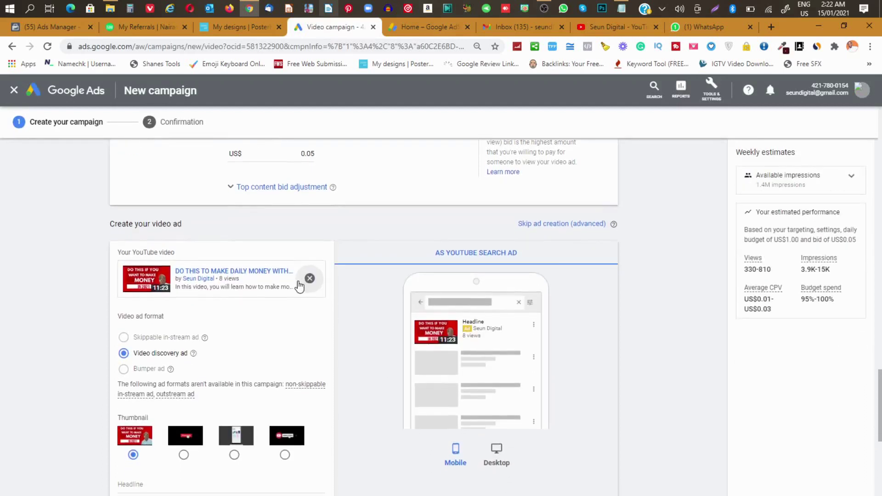
scroll(299, 285, down, 2)
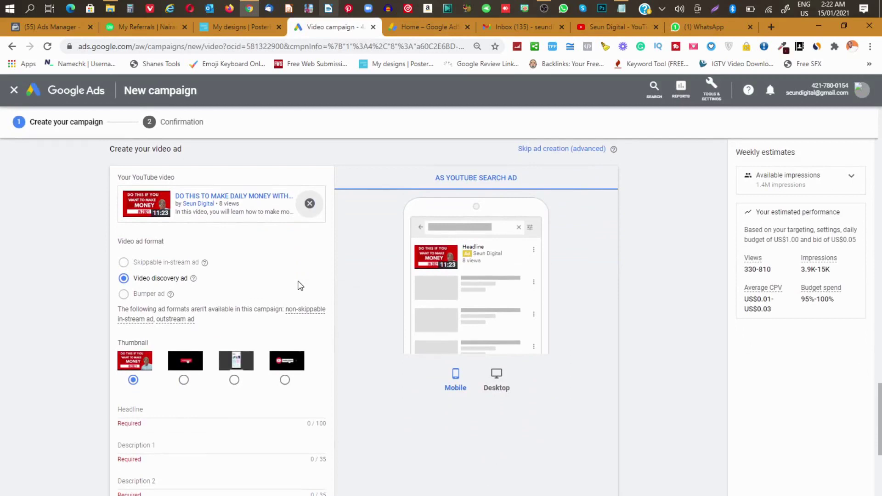
scroll(274, 271, down, 1)
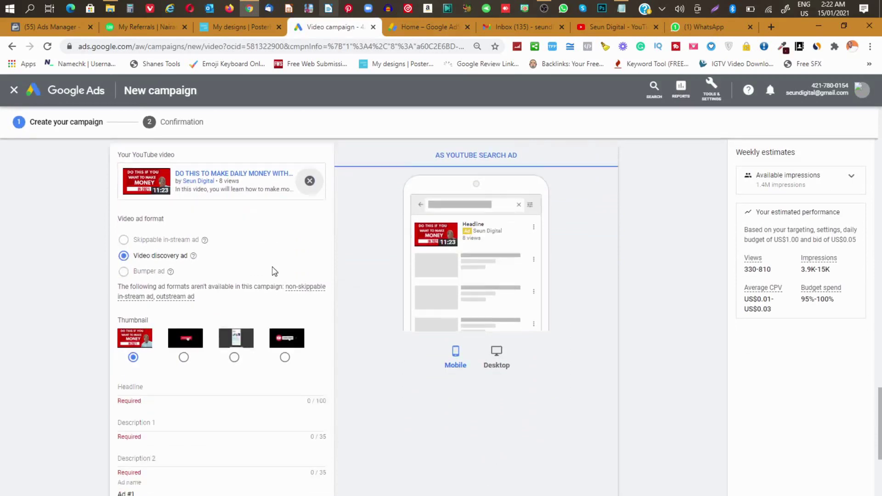
scroll(274, 271, down, 4)
click(179, 294)
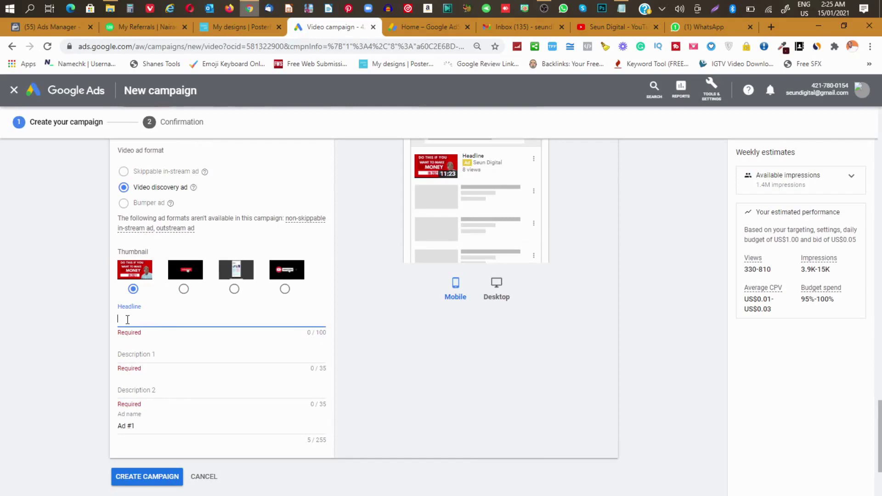
text(Make)
text(with)
key(BackSpace)
text(With This App)
text(In 2021)
- Fill in Description 1 with "The #1 App That Brings Online Money" and Description 2 with "Fast For You..."
click(158, 353)
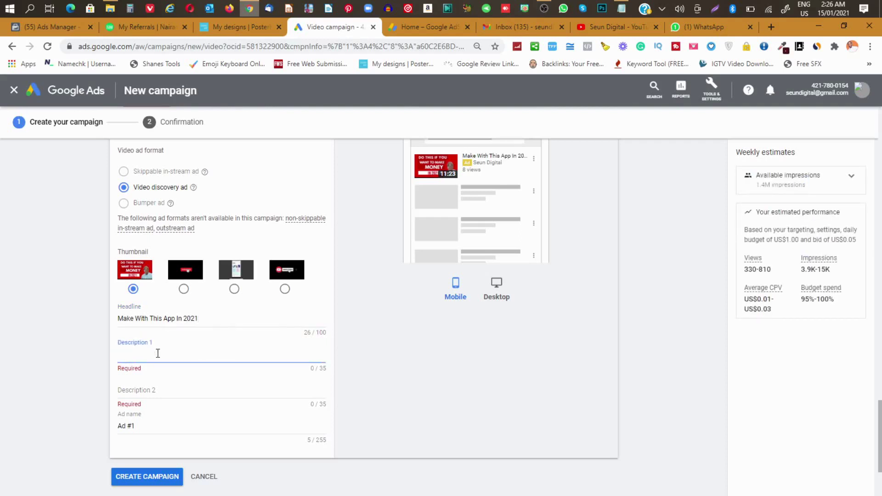
text(The #1 App That Brings Online Money)
click(153, 388)
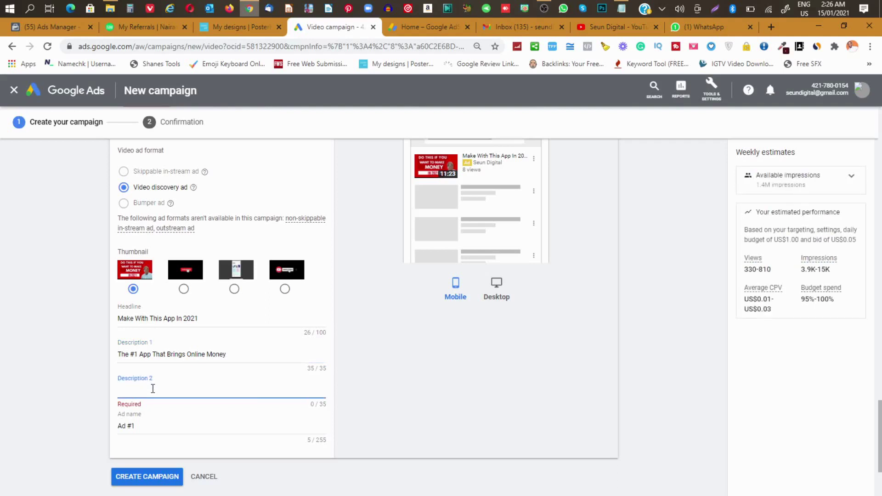
text(Faste)
text(r)
text(For)
text( You)
text(...)
click(137, 390)
key(BackSpace)
key(BackSpace)
- Rename the ad as "Daily Subscribers"
triple_click(142, 424)
key(BackSpace)
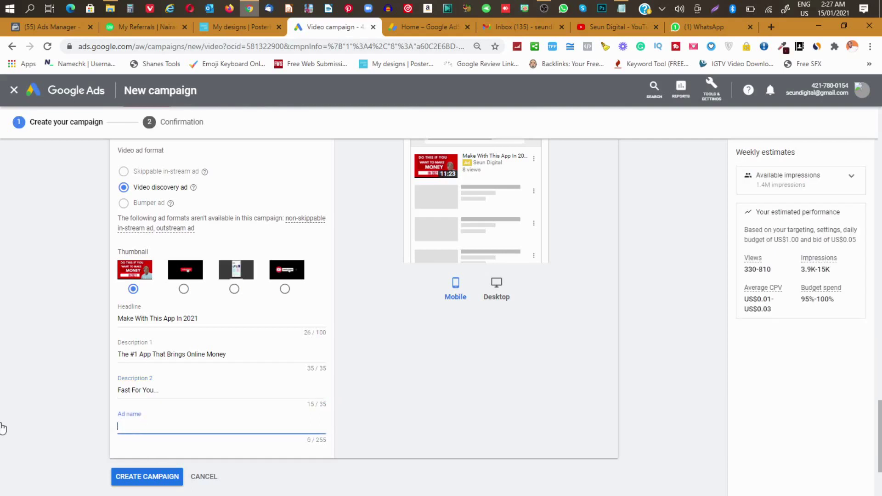
text(Daily Subscribers)
- Insert "ONLINE MONEY" after "Make" in the headline and try to create the campaign
click(136, 318)
text(O)
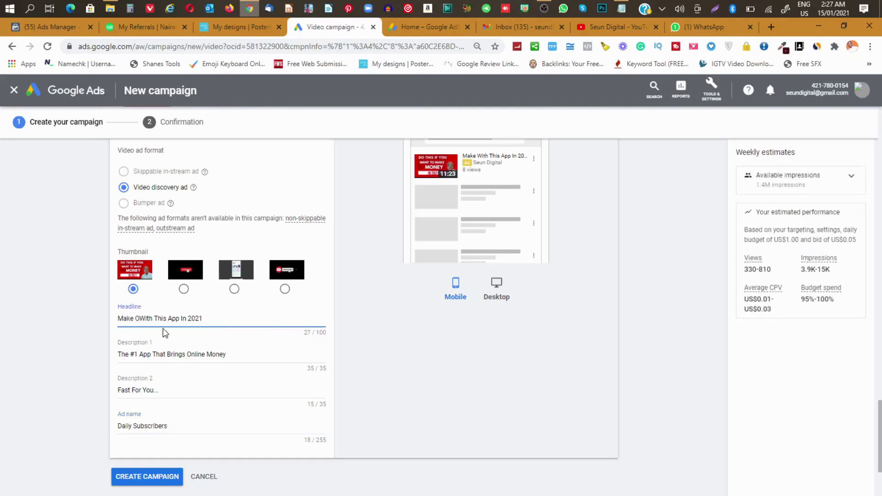
text(NLINE MONEY)
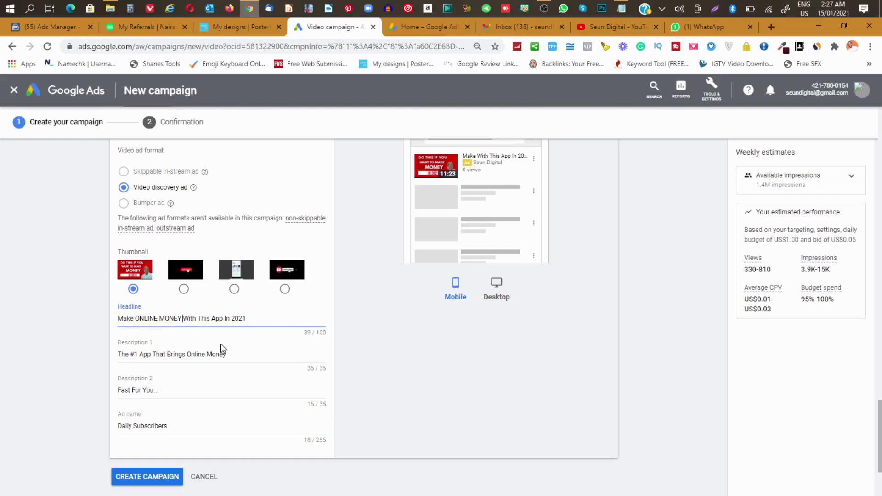
scroll(220, 344, down, 1)
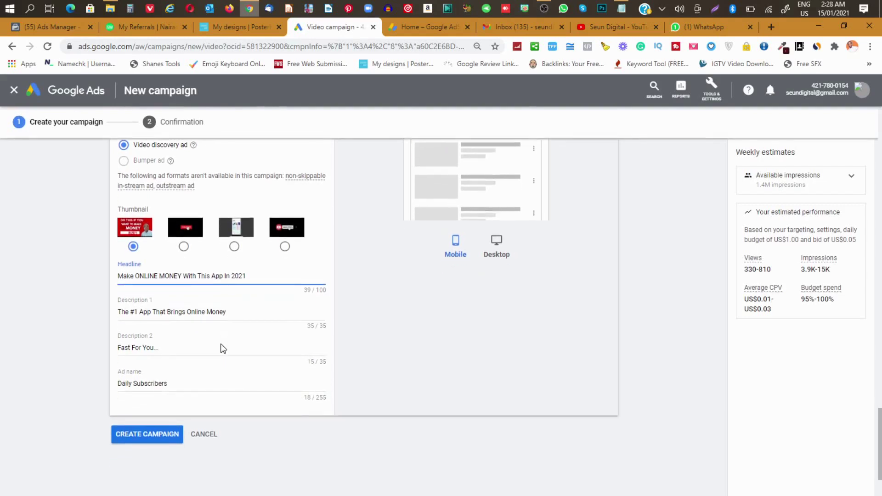
click(147, 436)
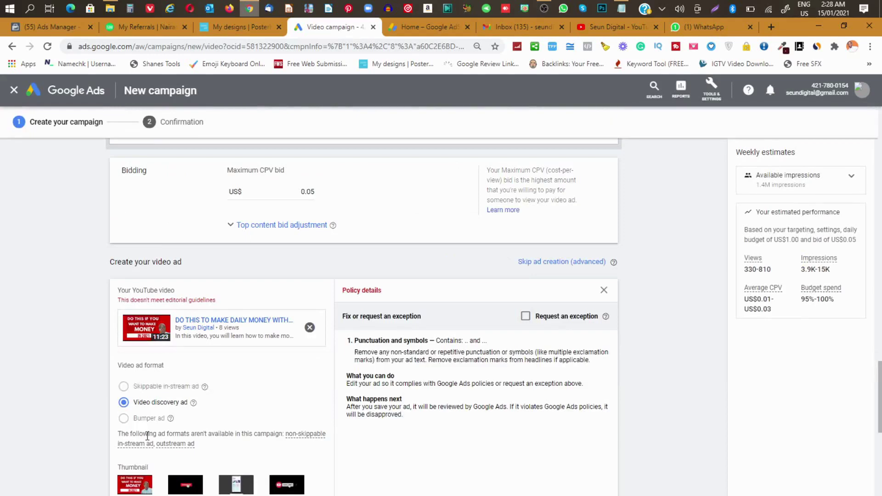
- Change "ONLINE MONEY" in the ad headline to "Online Money" and try to create the campaign
scroll(200, 381, down, 2)
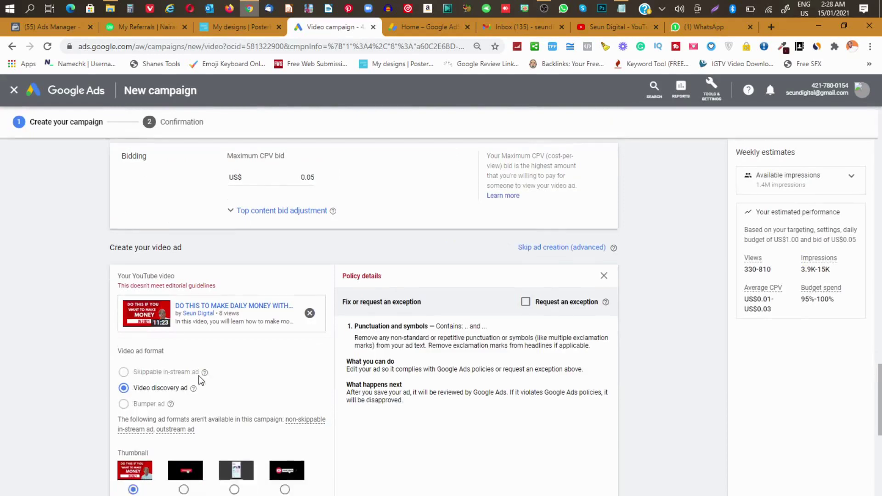
scroll(200, 381, down, 3)
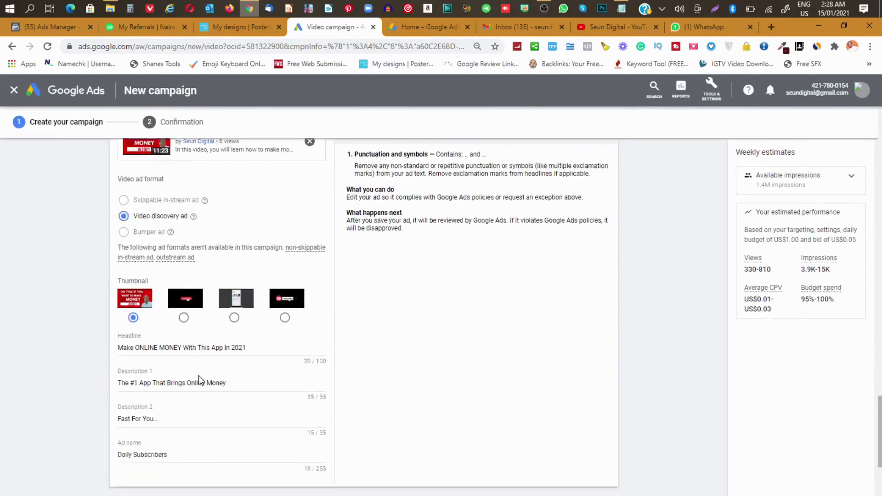
drag(135, 287, 181, 288)
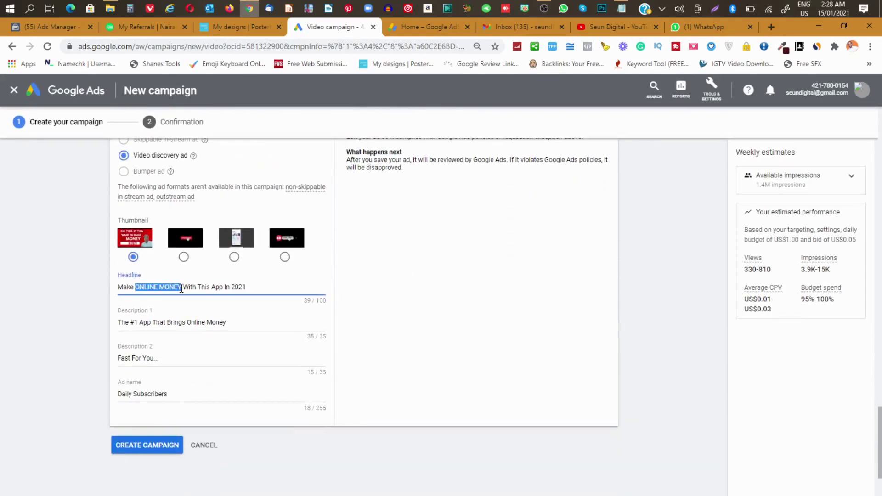
text(Online)
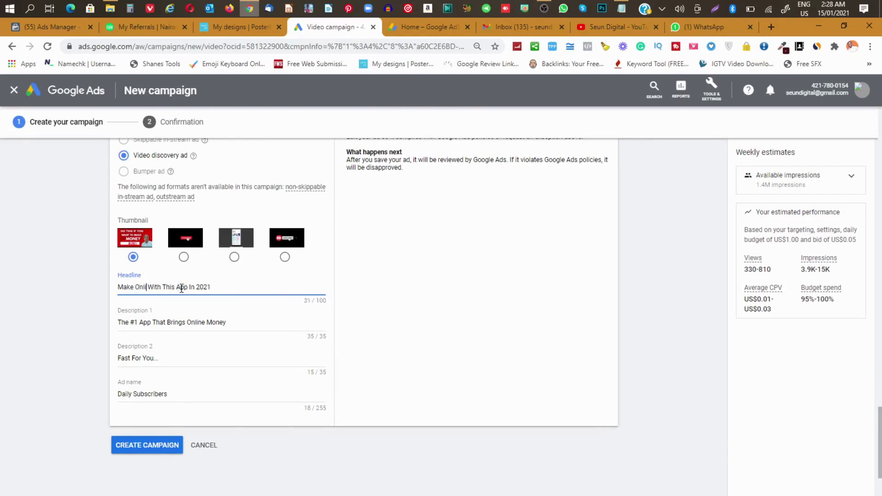
text( Money)
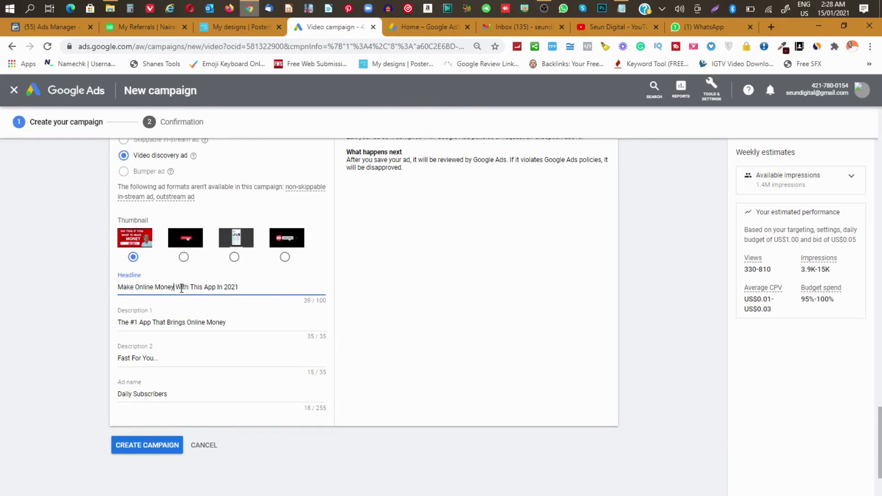
click(142, 447)
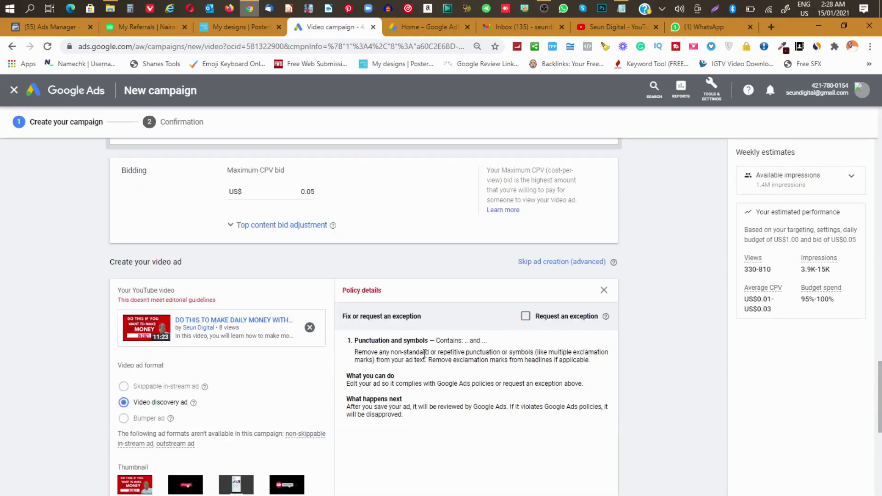
- Remove the trailing dots from Description 2 so it reads "Fast For You", and capitalize "ONLINE MONEY" in the headline
scroll(231, 393, down, 4)
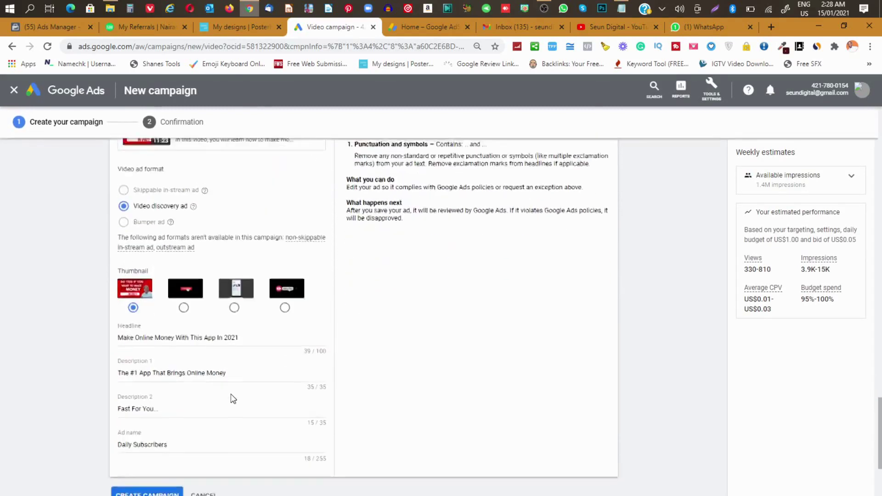
click(174, 398)
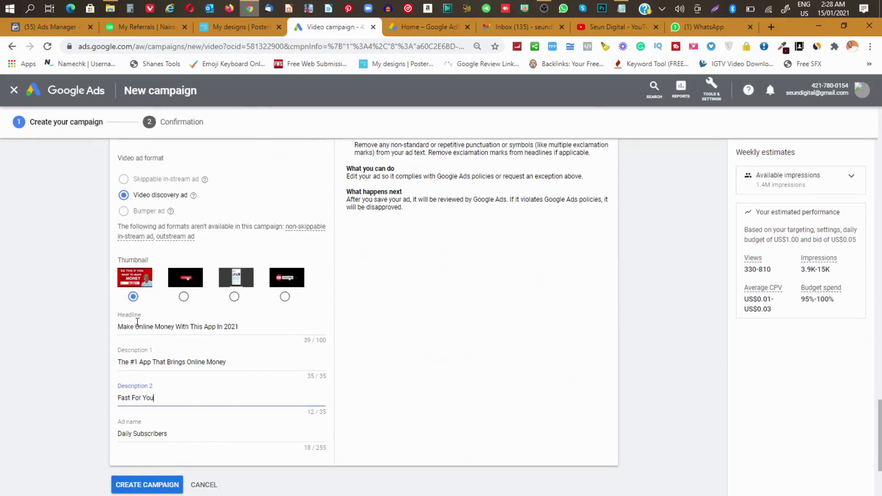
drag(135, 327, 174, 324)
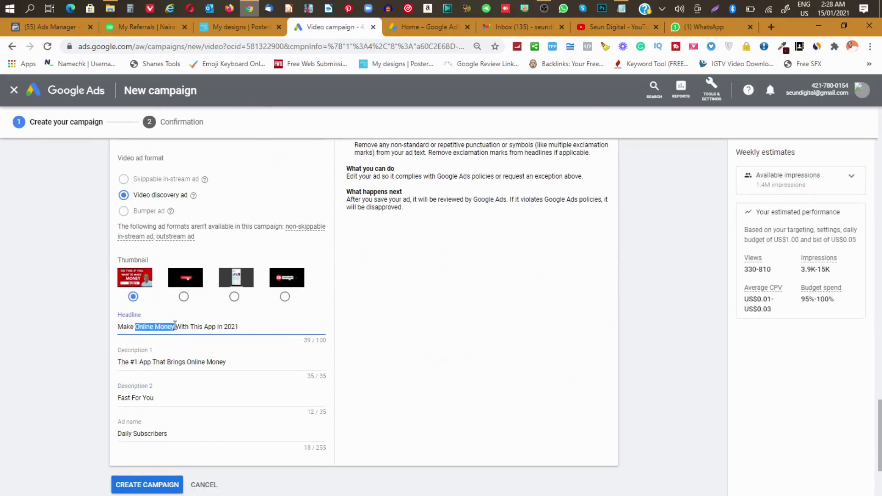
text(ONLINE MO)
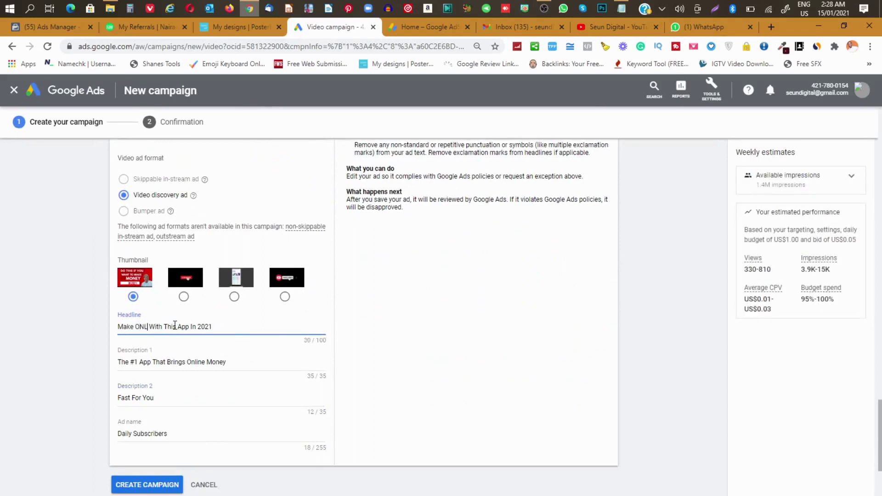
text(NEY)
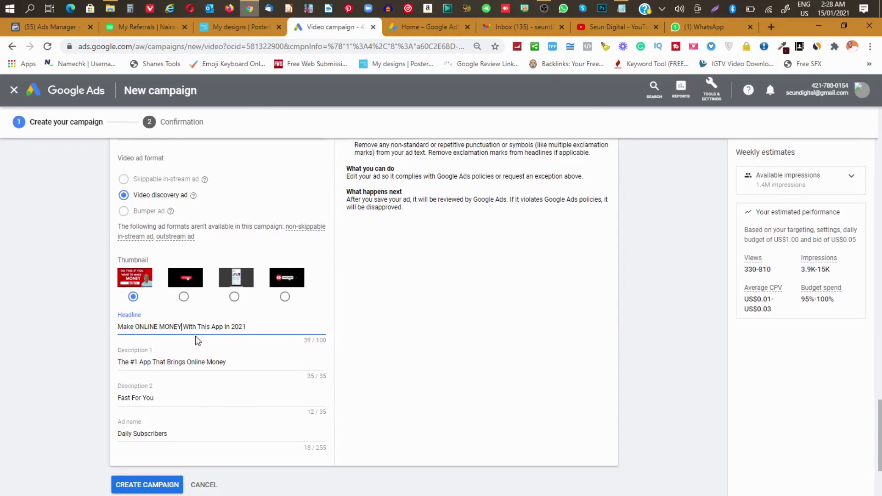
- Create the video campaign and continue from the confirmation page to the campaign
scroll(209, 361, down, 1)
click(157, 436)
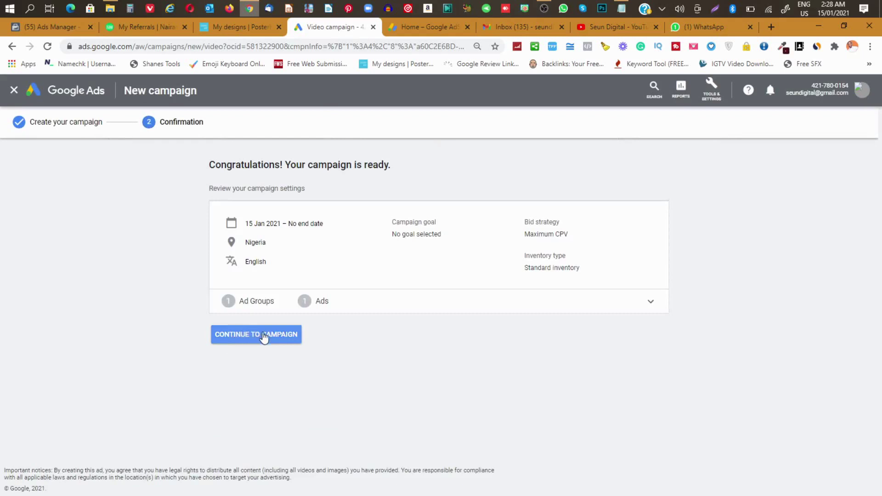
click(248, 337)
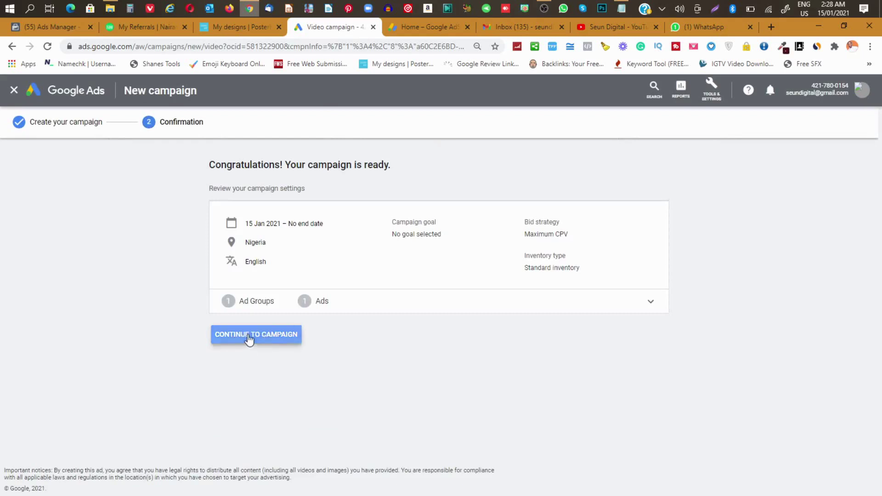